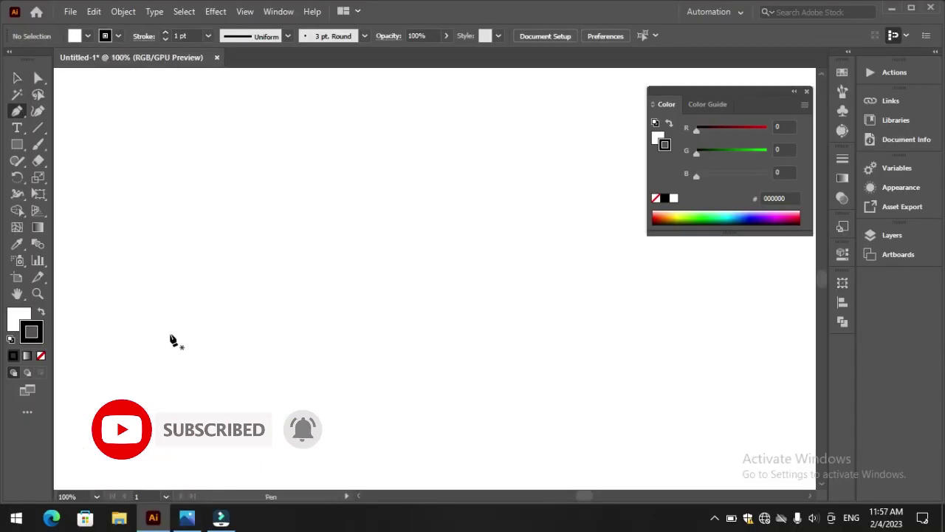
Pen-click the tower's left side and roof peak, then pull a horizontal guide to eave height
left_click(282, 358)
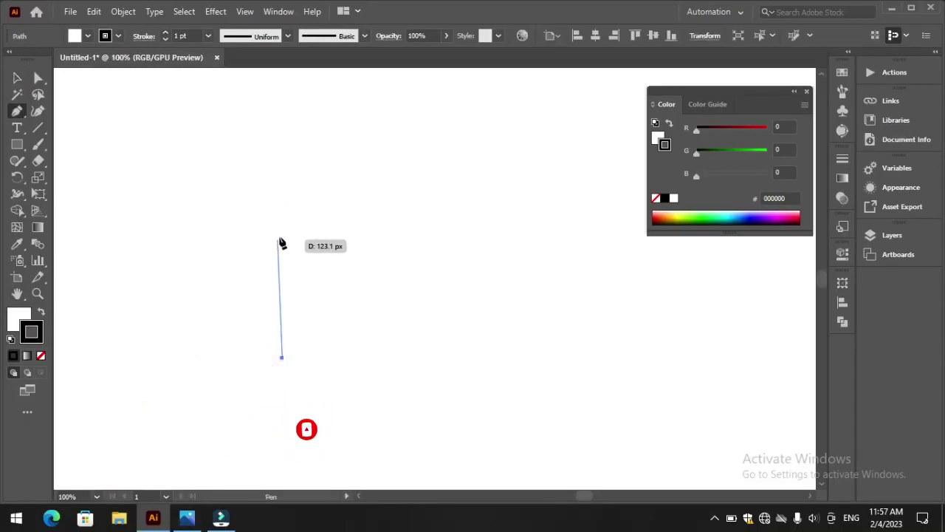
left_click(284, 215)
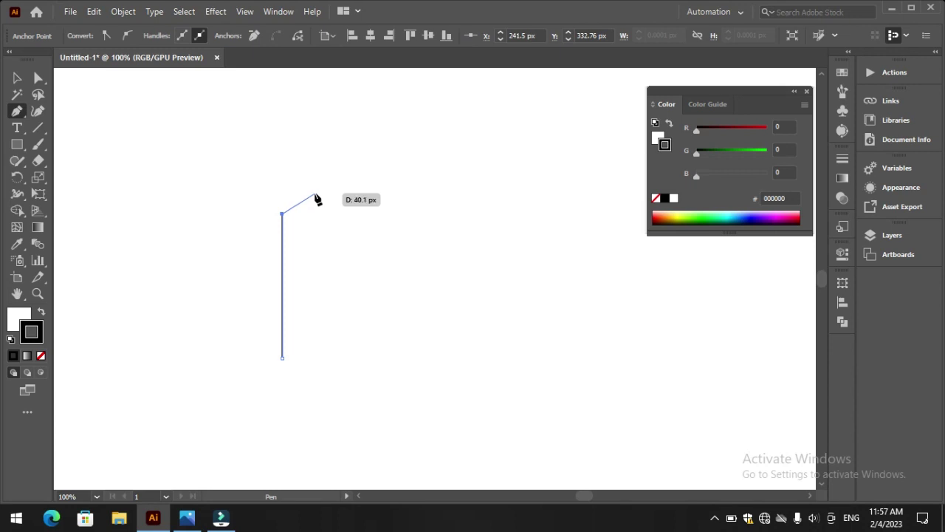
left_click(315, 194)
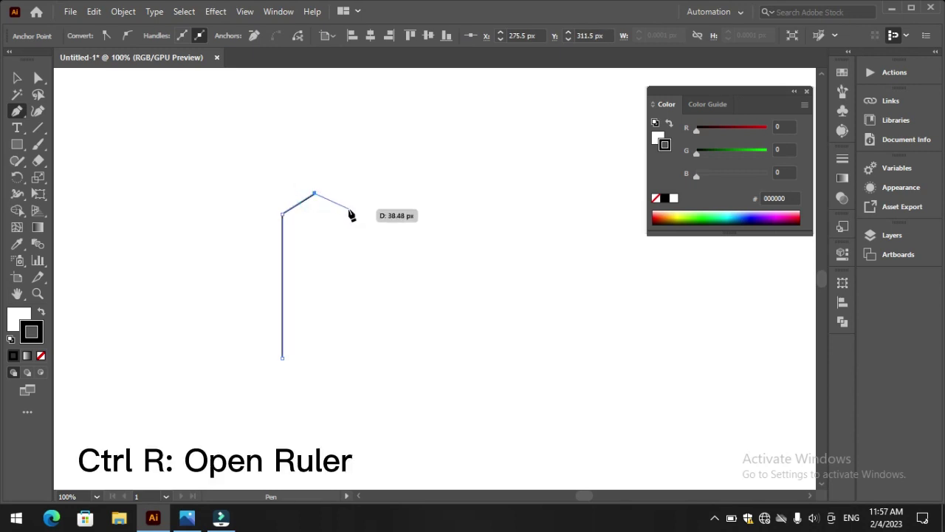
key("ctrl+r")
left_click_drag(331, 74, 349, 214)
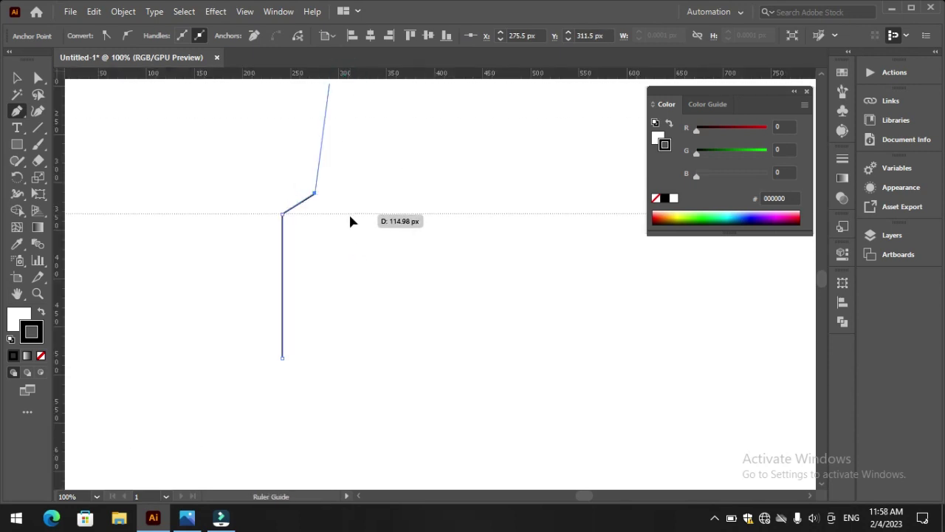
Finish the outline with the right eave on the guide and close it at the base
left_click(315, 194)
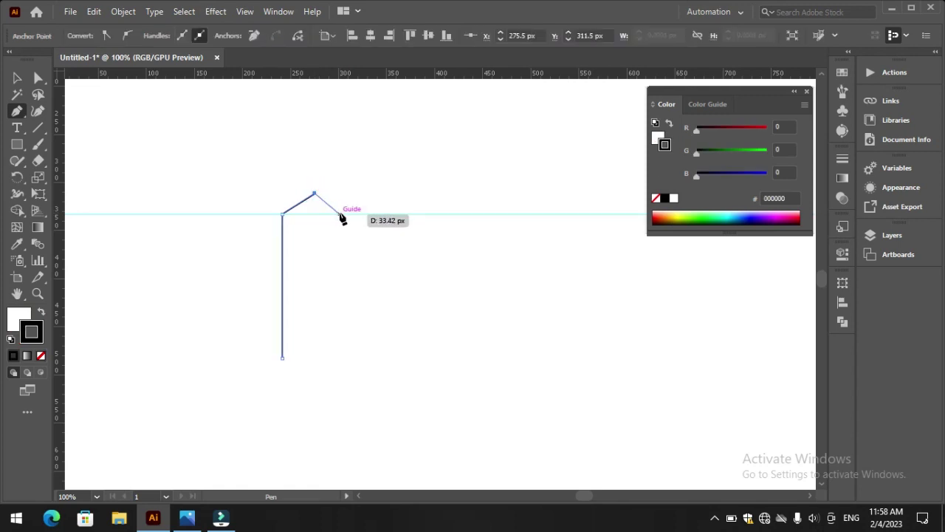
left_click(342, 214)
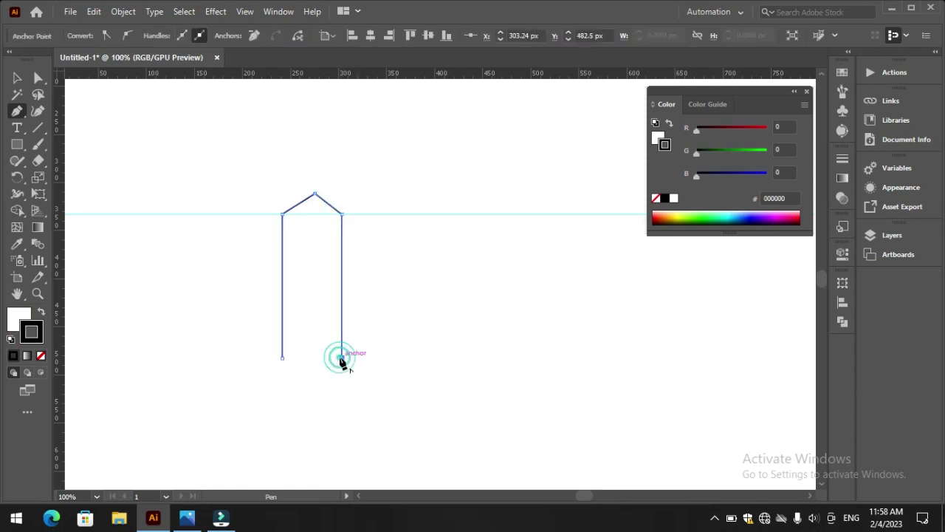
left_click(342, 358)
left_click(283, 358)
left_click(170, 222, "ctrl")
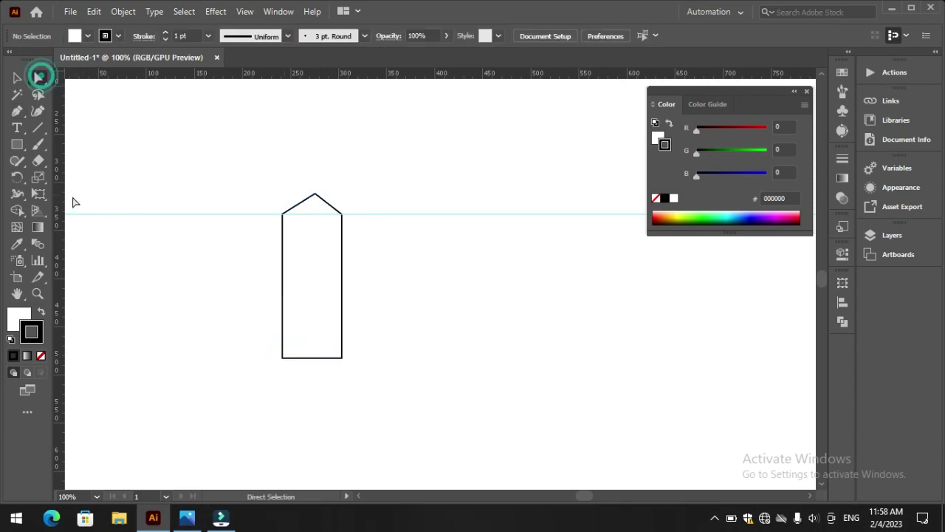
Place a vertical guide through the roof peak and nudge the peak anchor exactly onto it
left_click(314, 218)
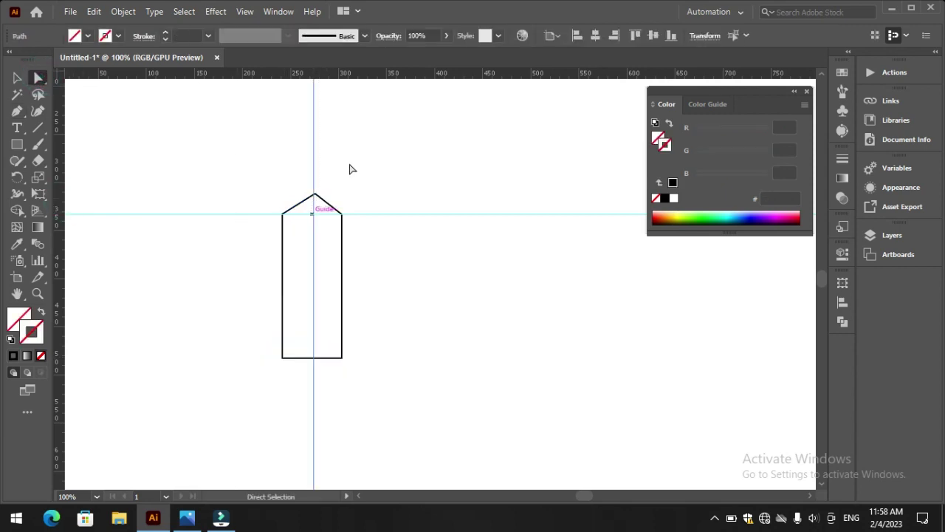
left_click(363, 138)
left_click(341, 233)
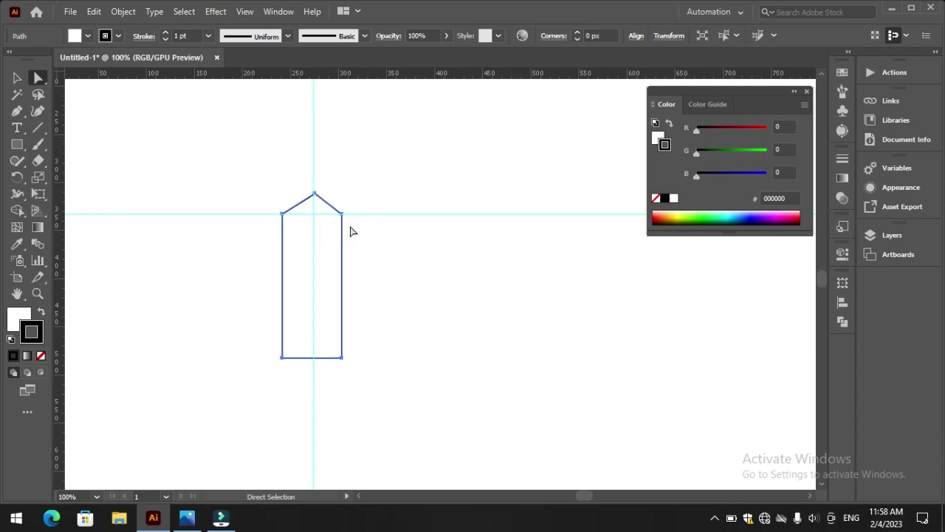
left_click(313, 193)
key("ctrl+plus")
key("ctrl+plus")
key("ctrl+plus")
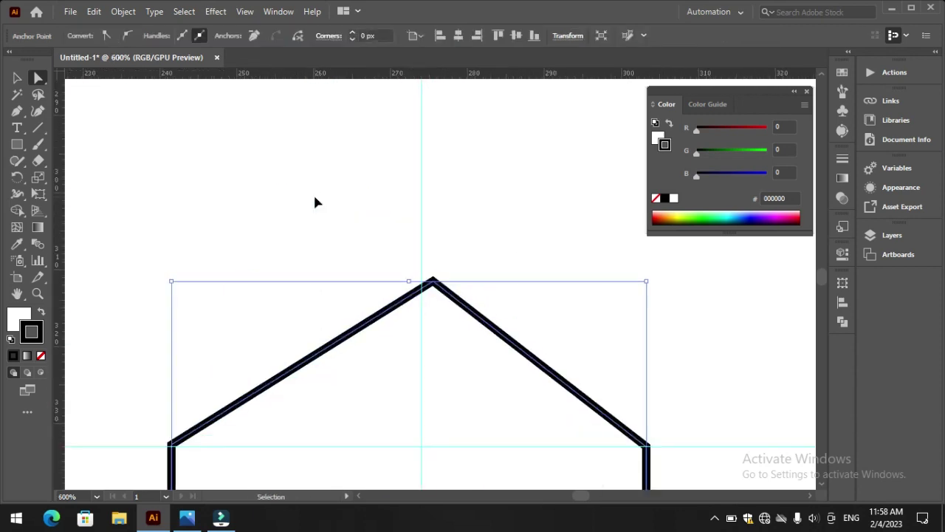
key("ctrl+plus")
key("ctrl+plus")
key("ctrl+plus")
mouse_move(442, 281)
left_mouse_down()
mouse_move(387, 234)
mouse_move(470, 211)
left_mouse_up()
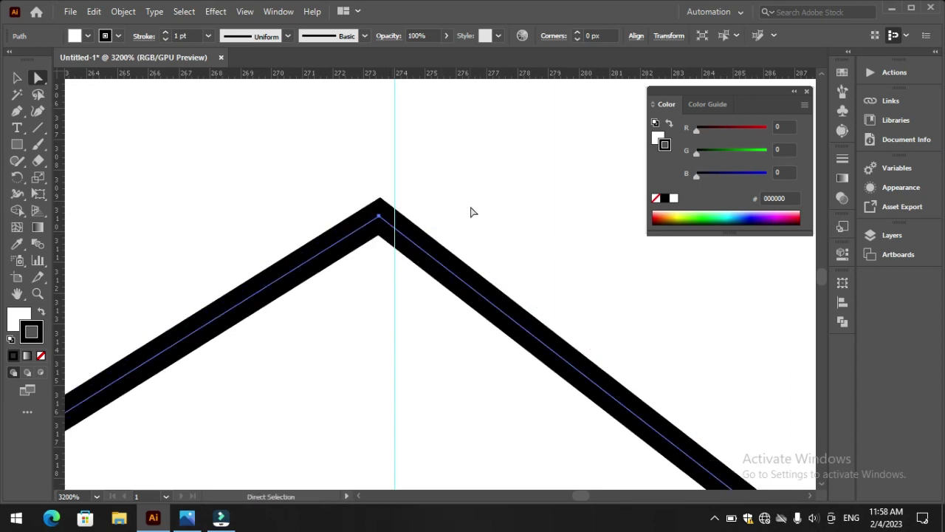
key("ctrl+0")
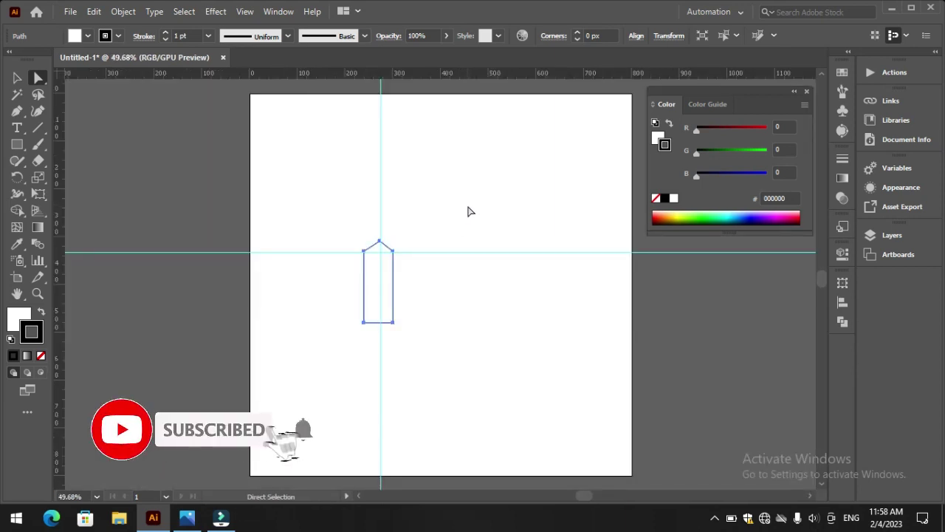
key("ctrl+plus")
key("ctrl+plus")
key("ctrl+plus")
key("ctrl+plus")
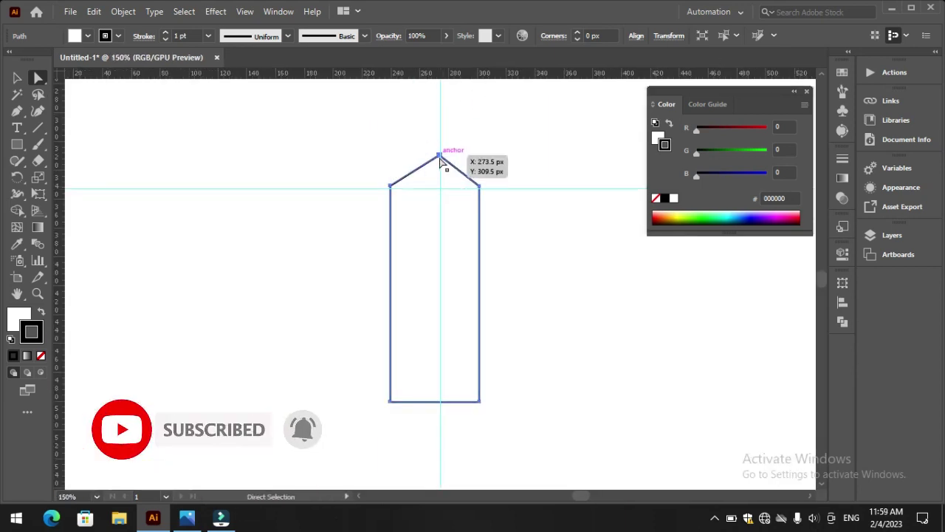
left_click(436, 156)
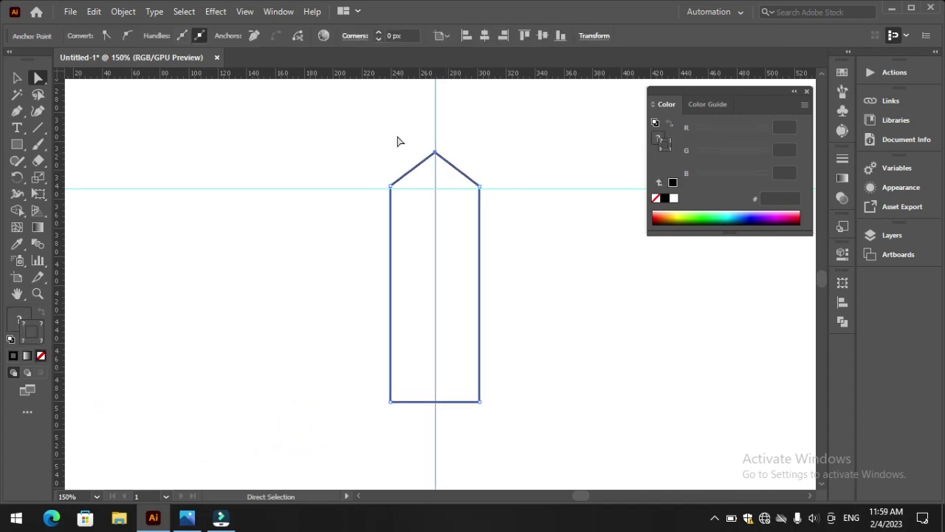
Try a reddish fill on the tower shape
left_click(16, 78)
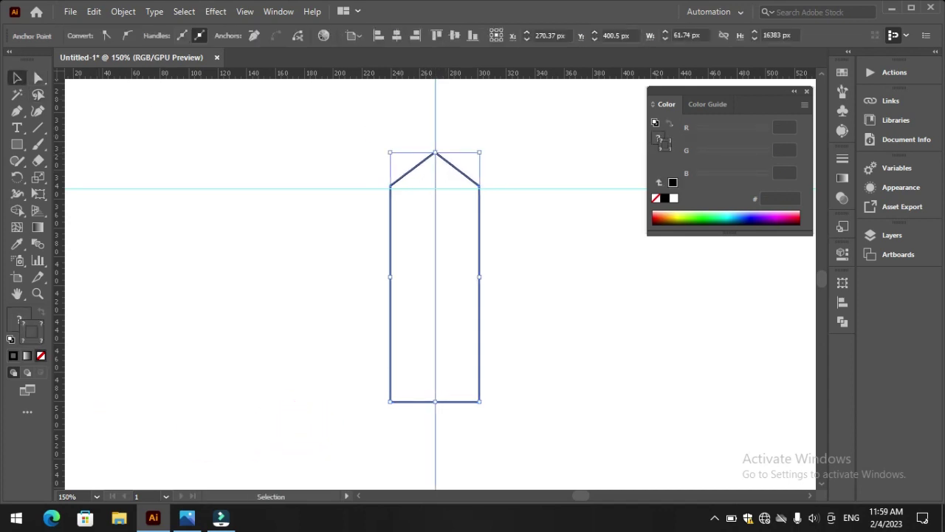
double_click(18, 317)
left_click(517, 192)
left_click(770, 120)
left_click(567, 299)
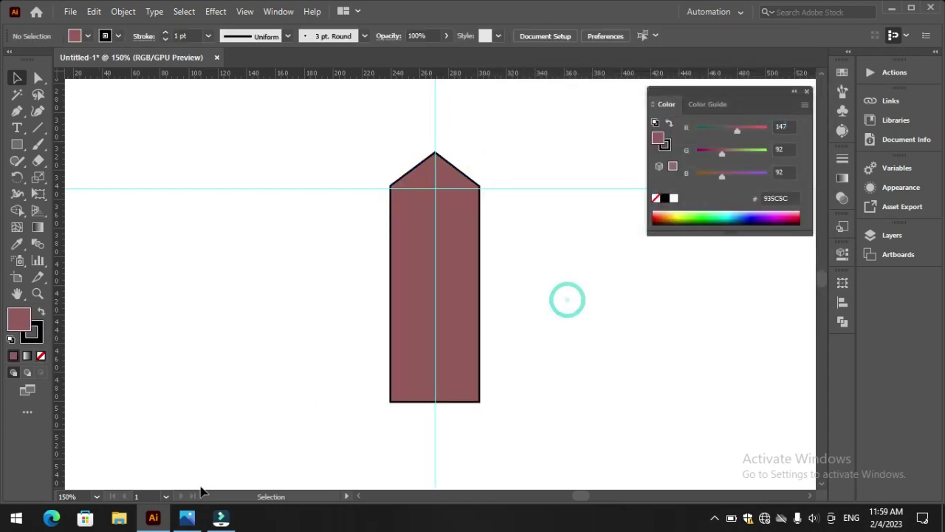
Give the tower a dark grey fill and remove its outline stroke
left_click(388, 191)
double_click(18, 318)
left_click(458, 235)
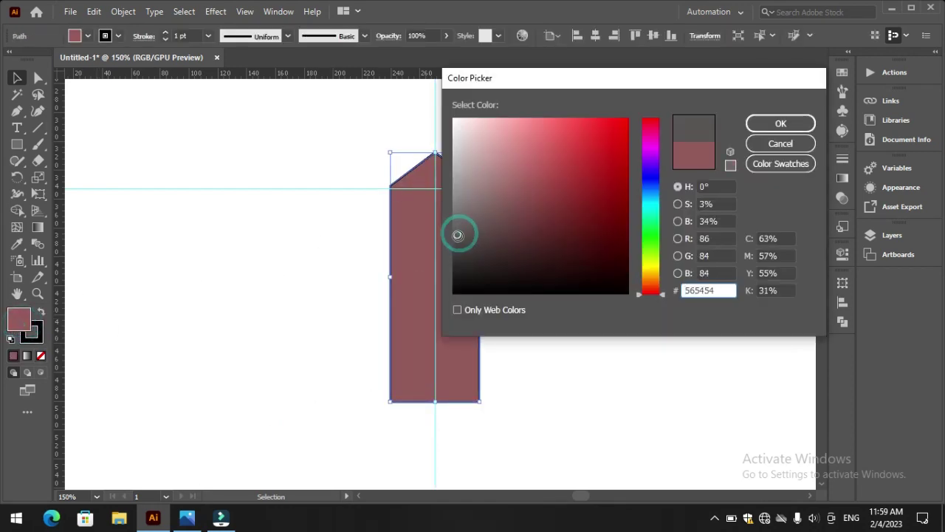
left_click(780, 123)
left_click(41, 312)
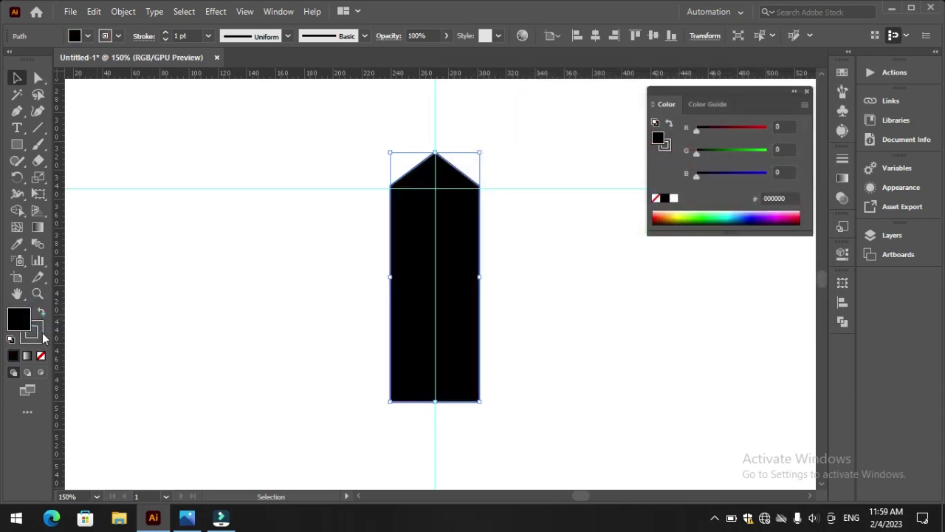
left_click(40, 310)
left_click(41, 355)
left_click(197, 302)
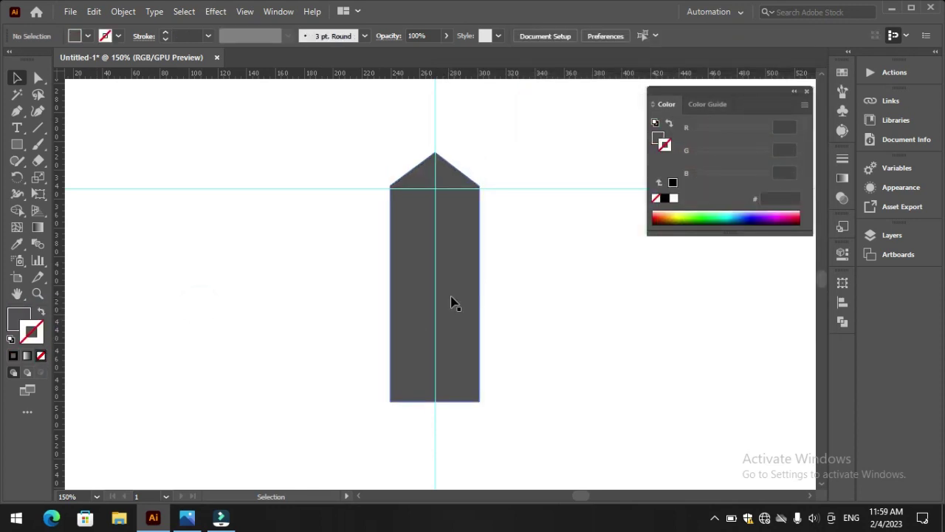
left_click(452, 297)
Pen-draw a panel over the tower's right half, from peak to centre guide, filled white
left_click(152, 133)
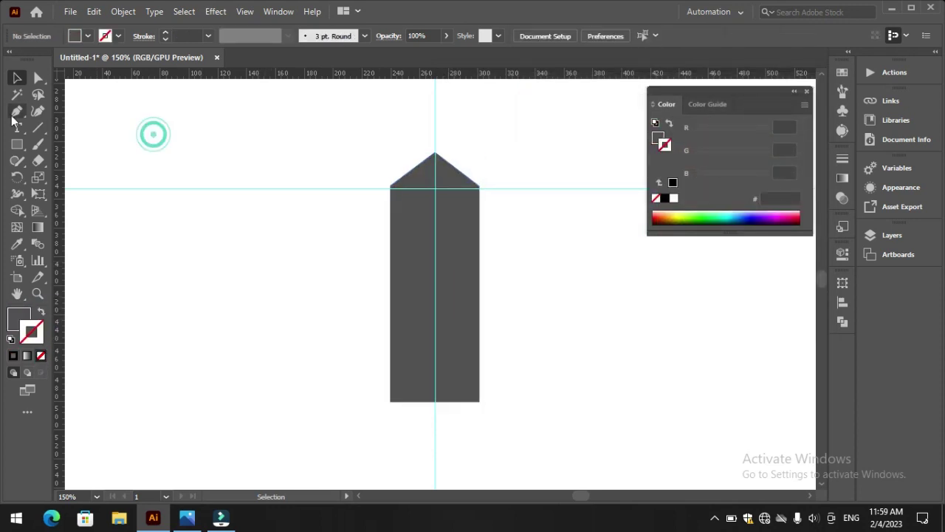
key("p")
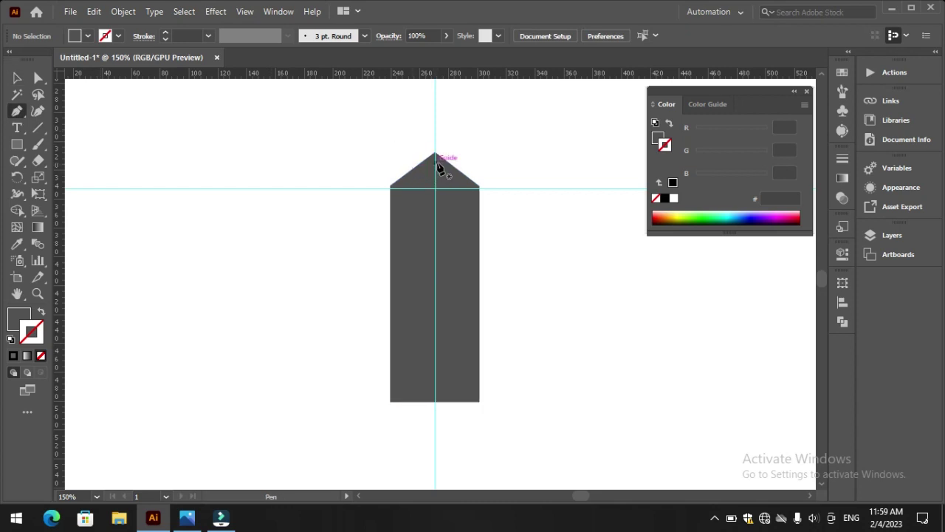
left_click(436, 162)
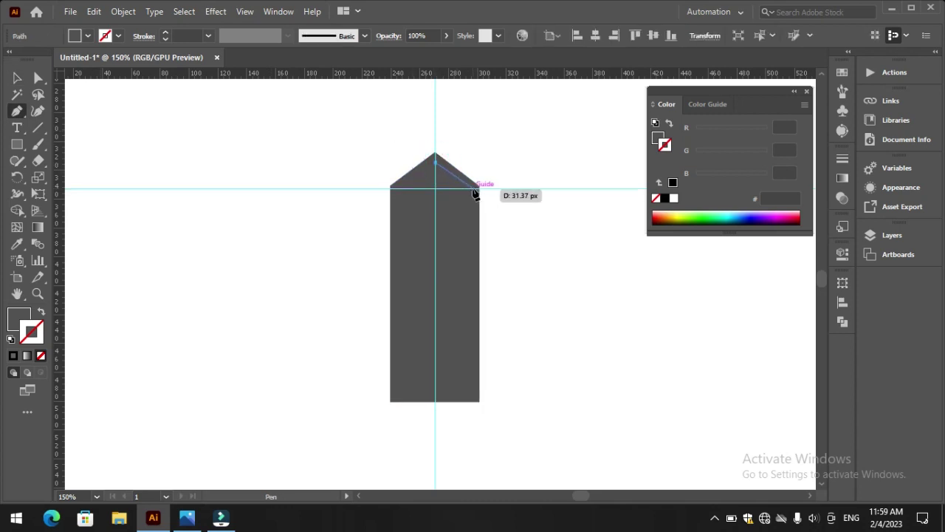
left_click(473, 189)
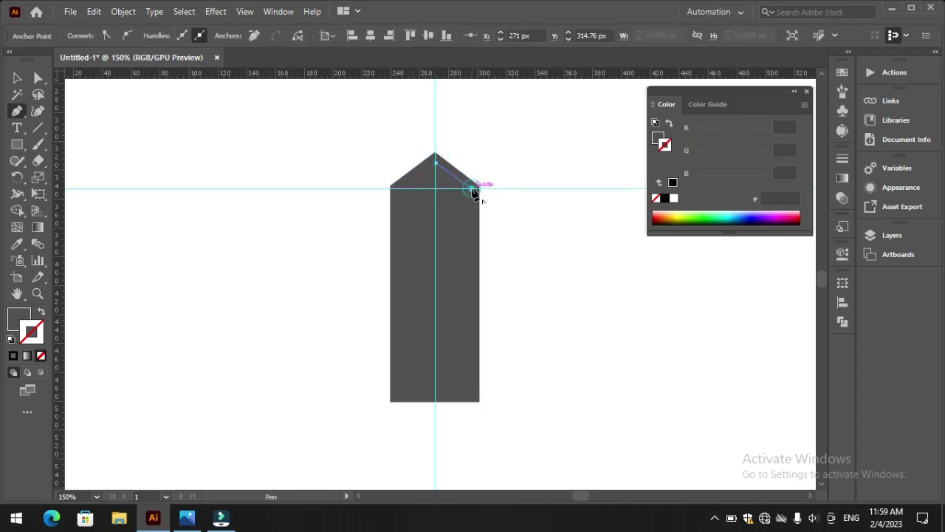
left_click(471, 393)
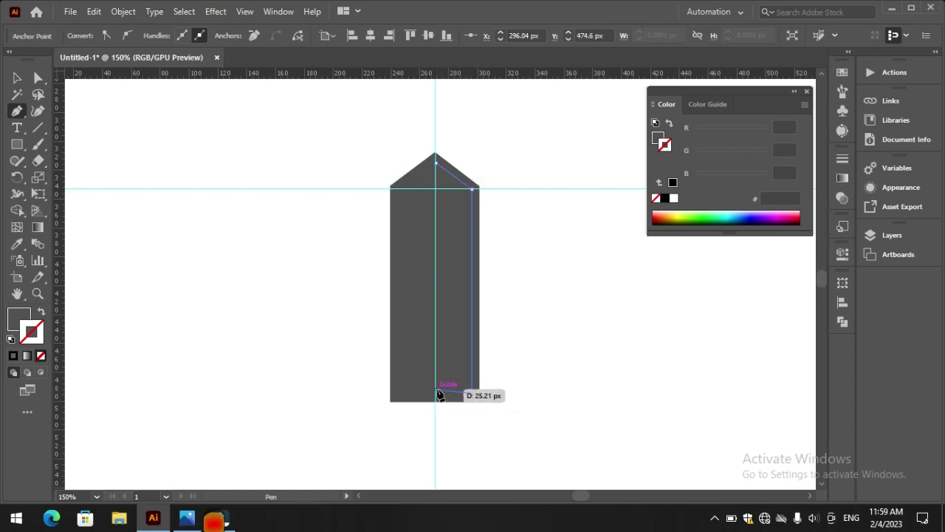
left_click(435, 392)
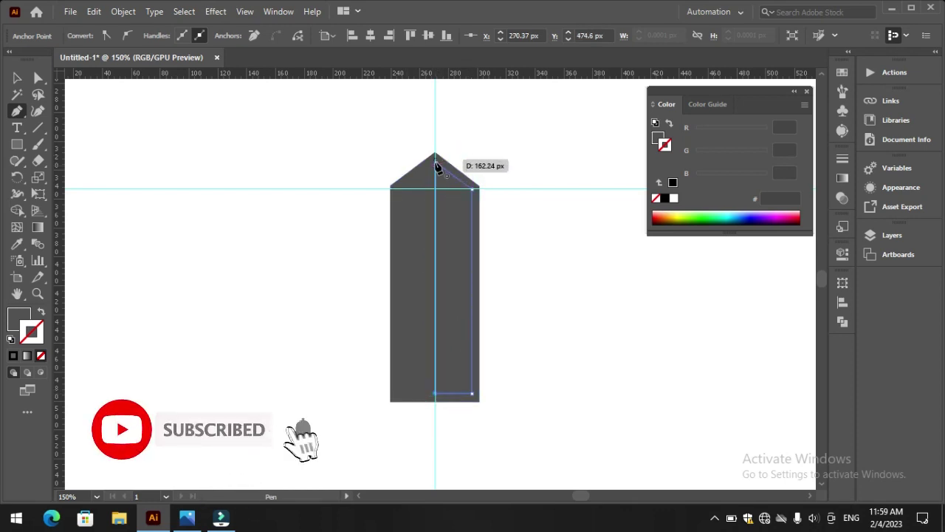
left_click(17, 77)
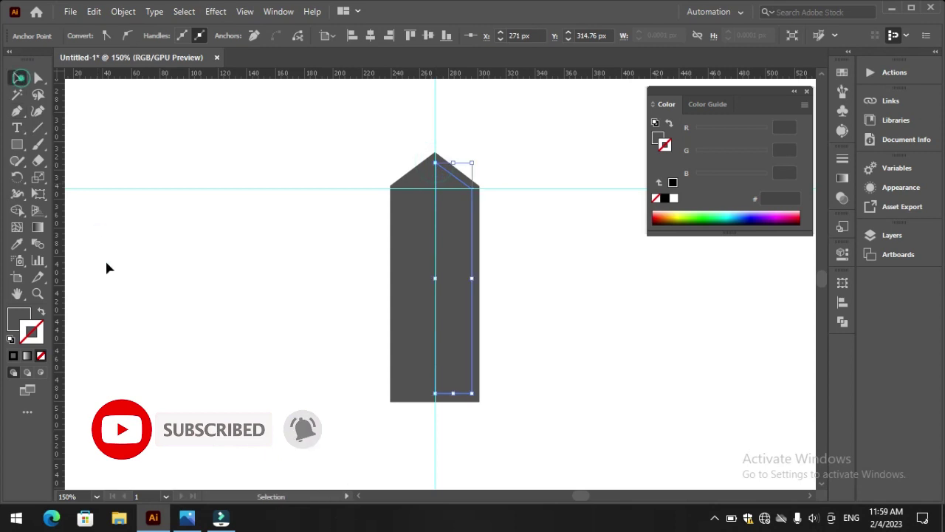
double_click(20, 317)
left_click(453, 118)
left_click(780, 124)
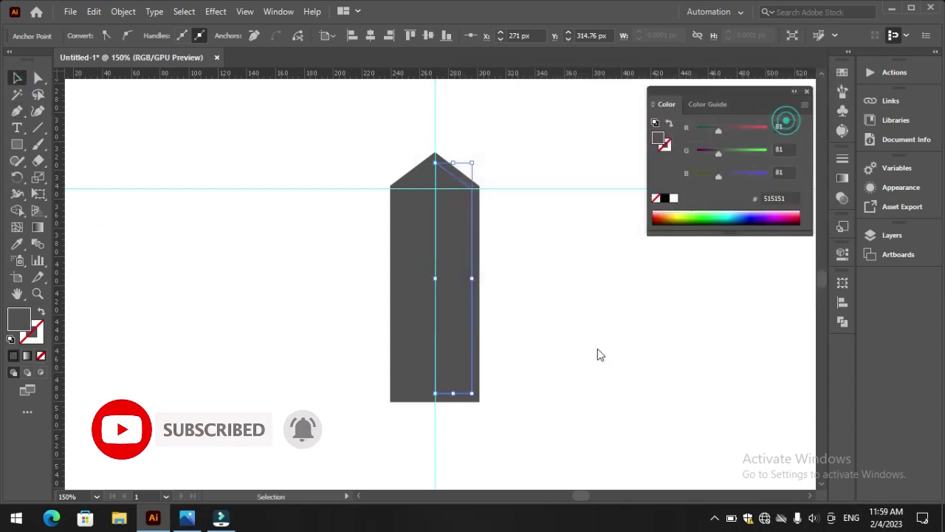
Nudge the white panel's bottom anchors down slightly, then view the whole tower
left_click(449, 374)
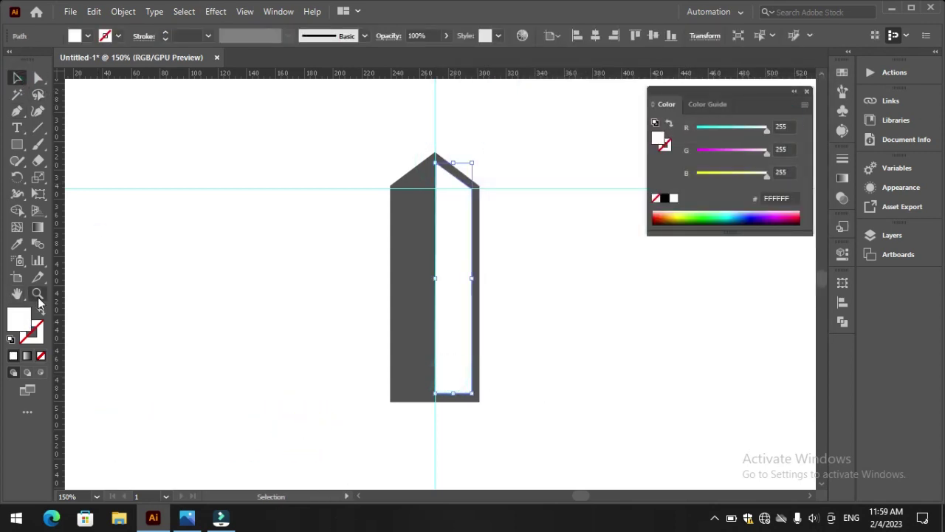
left_click(452, 396)
left_click(449, 316)
left_click(268, 213)
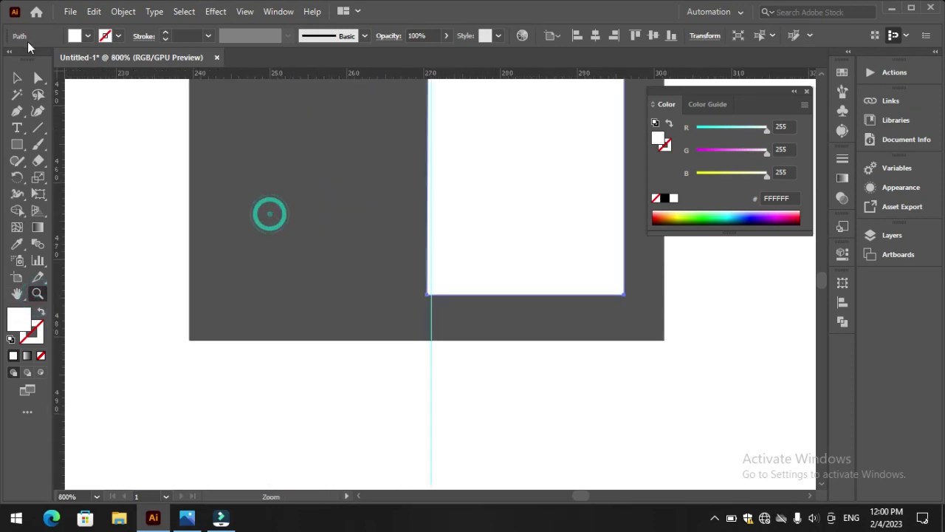
left_click(40, 77)
left_click(625, 293)
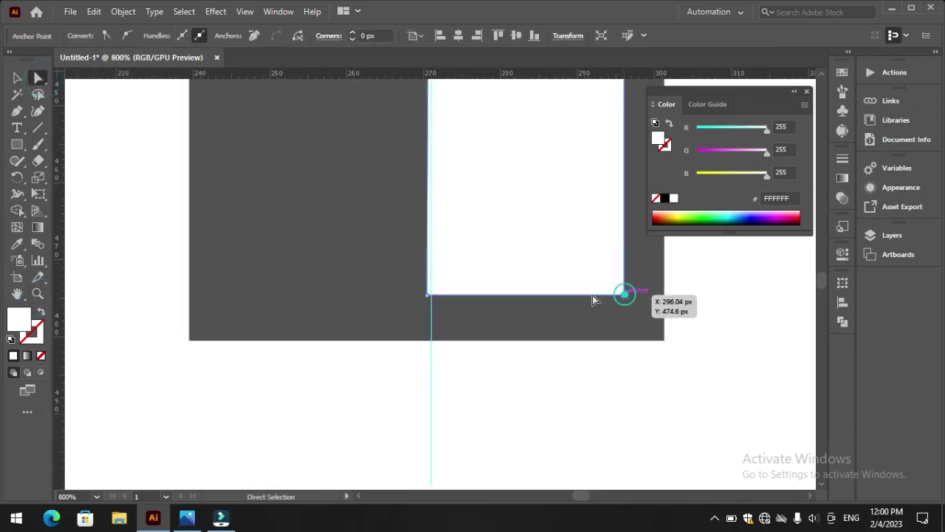
left_click(427, 295, "shift")
key("Down")
key("Down")
key("v")
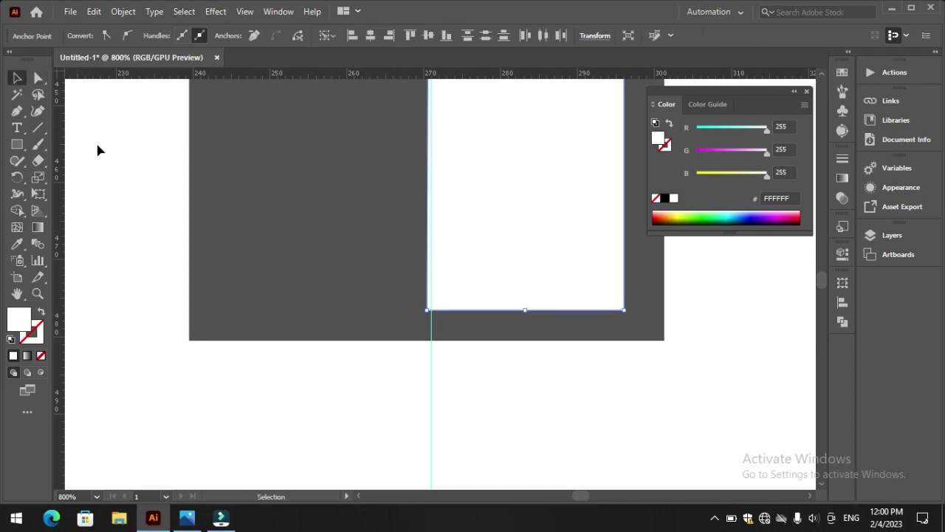
left_click(117, 151)
key("ctrl+0")
key("ctrl+equal")
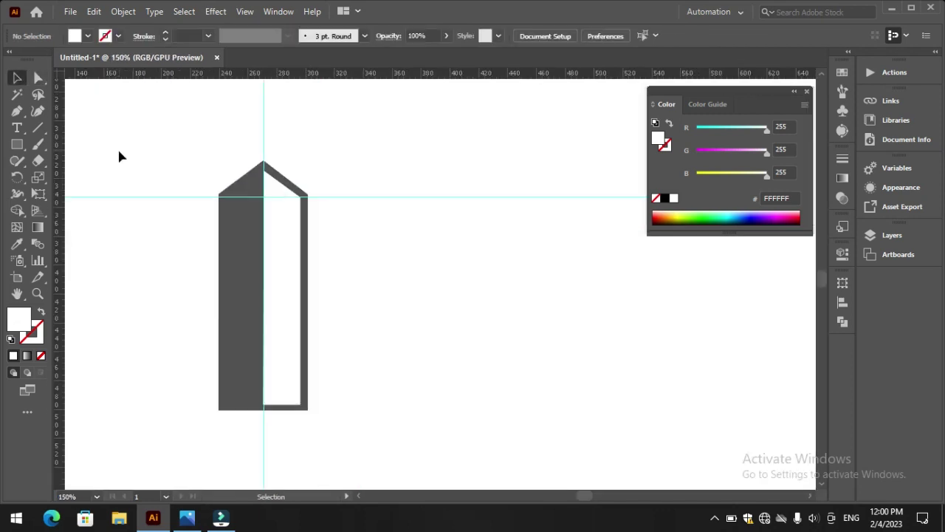
Move the tower toward the centre of the artboard and deselect it
mouse_move(335, 410)
left_mouse_down()
mouse_move(215, 394)
mouse_move(403, 340)
mouse_move(312, 362)
mouse_move(498, 362)
left_mouse_up()
left_click(656, 336)
left_click(822, 486)
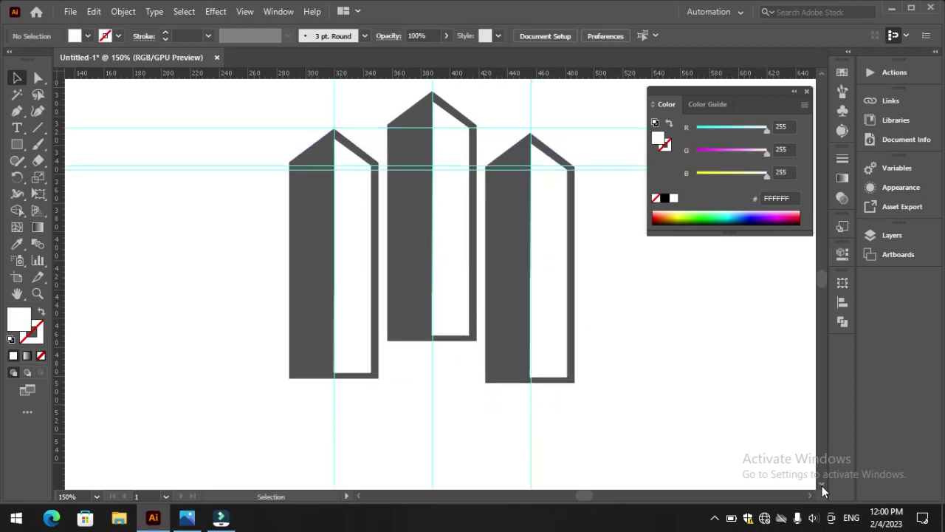
left_click(821, 486)
Create a 100×100 px square and rotate it 45° into a diamond with fill and stroke swapped
left_click(182, 213)
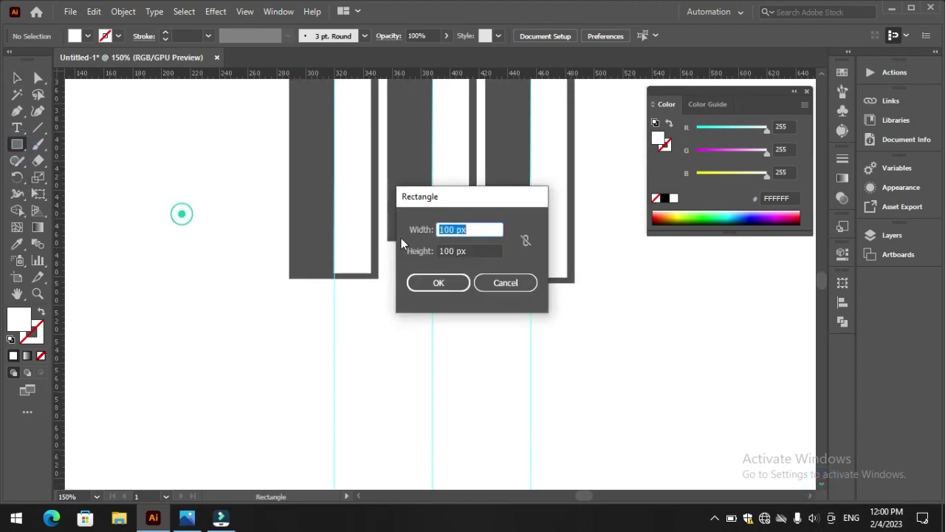
left_click(438, 281)
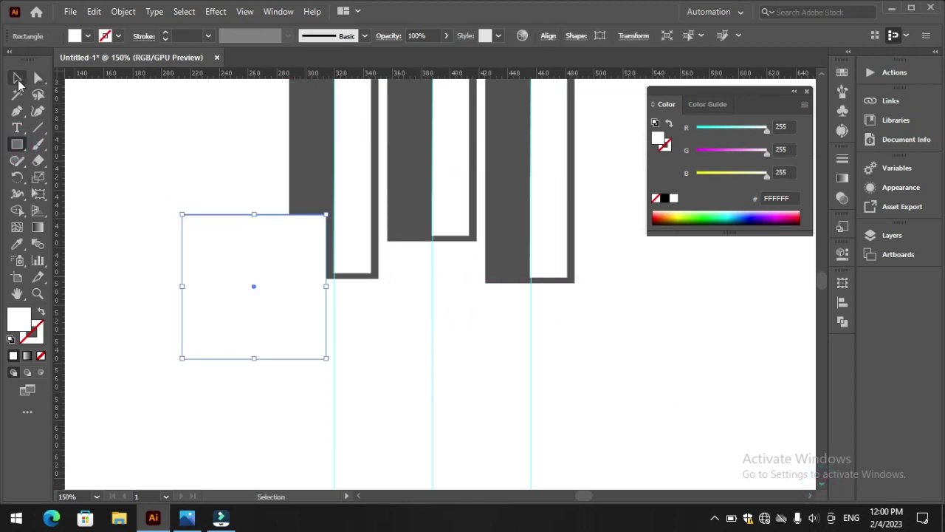
left_click(17, 79)
left_click_drag(333, 233, 367, 300)
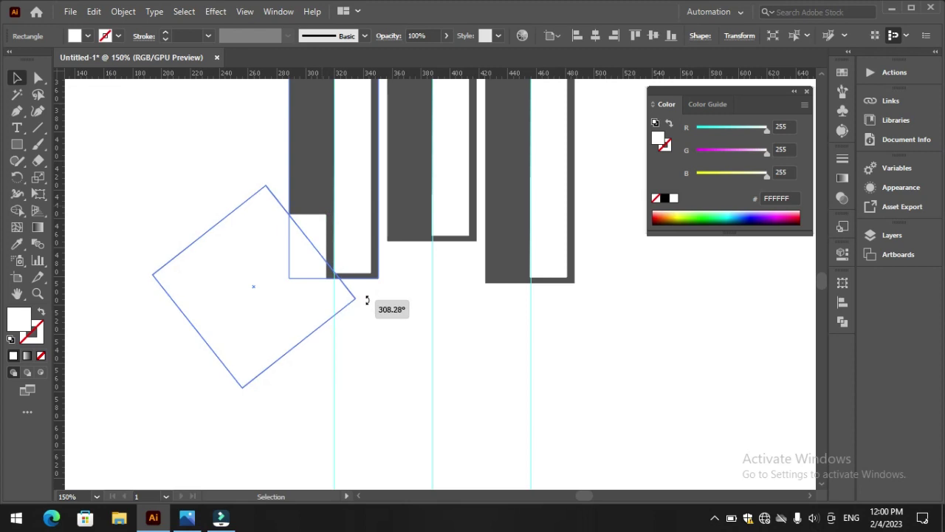
key("shift+x")
left_click(28, 357)
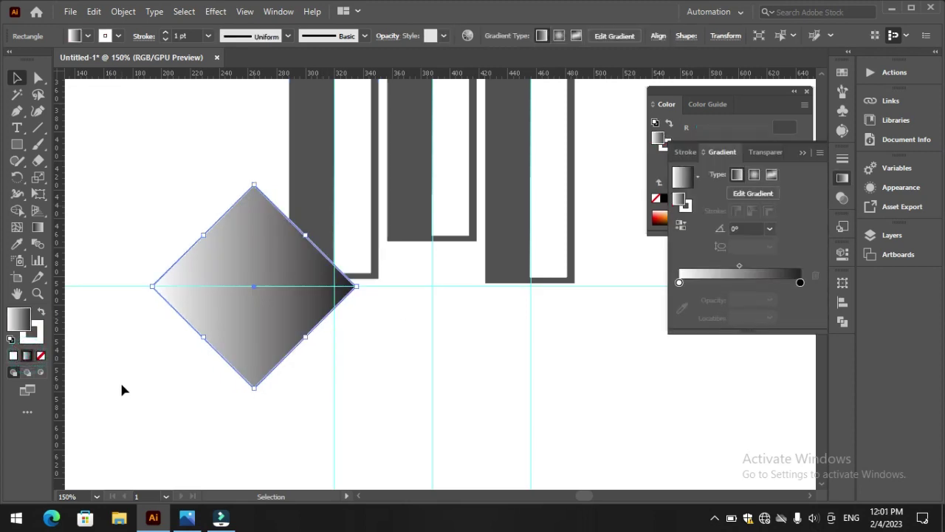
key("ctrl+z")
Give the diamond a black (000000) outline, centre it below the middle tower and enlarge it
double_click(37, 334)
type("000000")
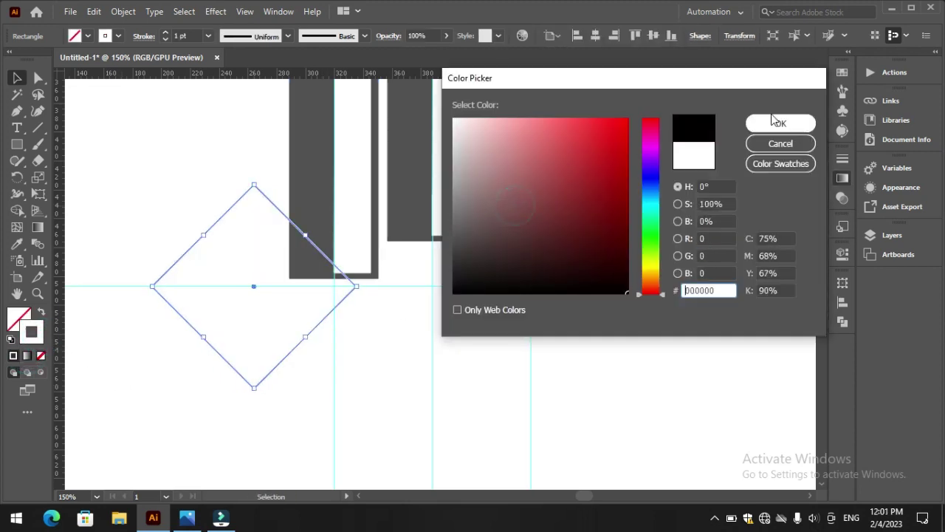
left_click(774, 123)
left_click(417, 381)
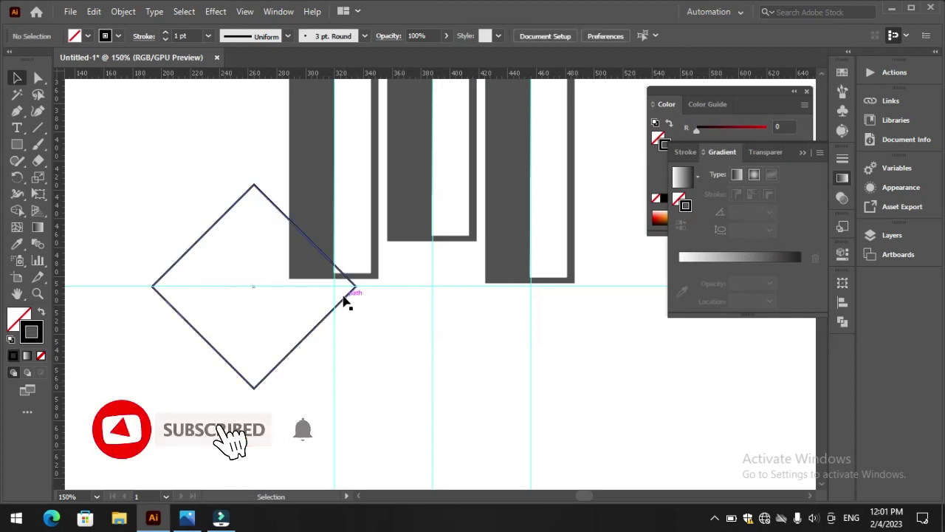
left_click(385, 286)
left_click_drag(354, 288, 534, 257)
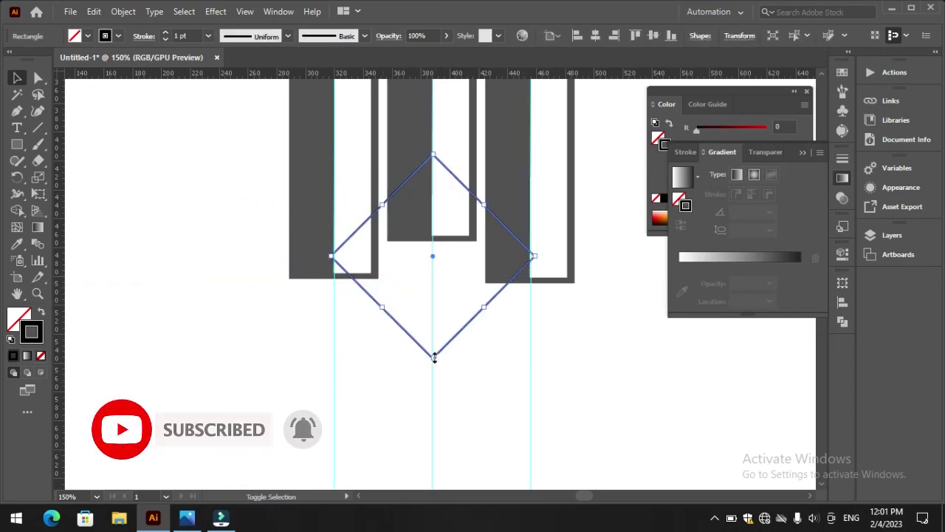
left_click_drag(434, 357, 433, 411)
key("ctrl+0")
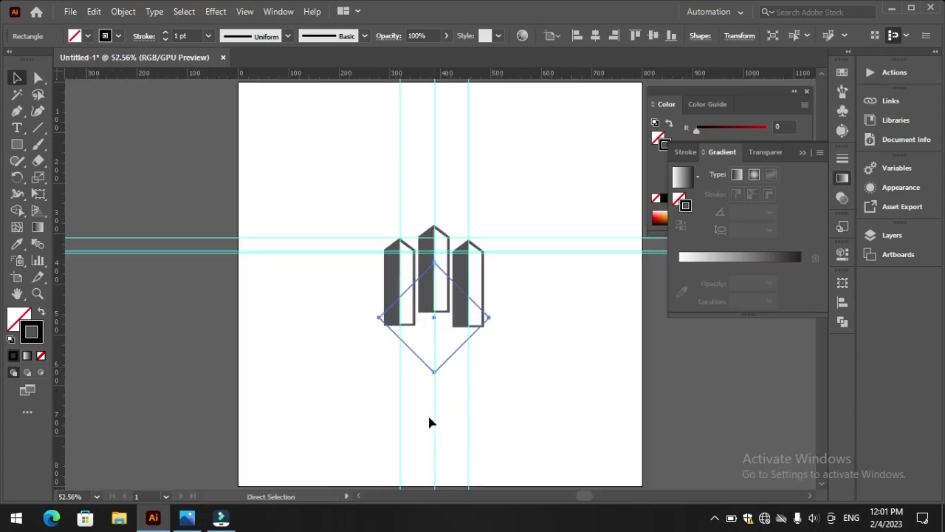
key("ctrl+1")
key("shift+Down")
key("Down")
key("Down")
key("Down")
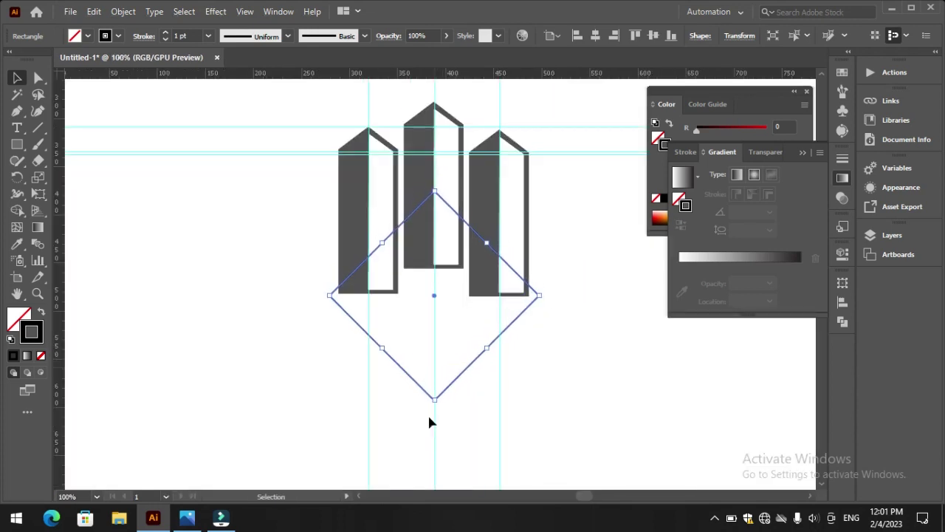
Fill the diamond white and fine-tune its size and position
double_click(20, 319)
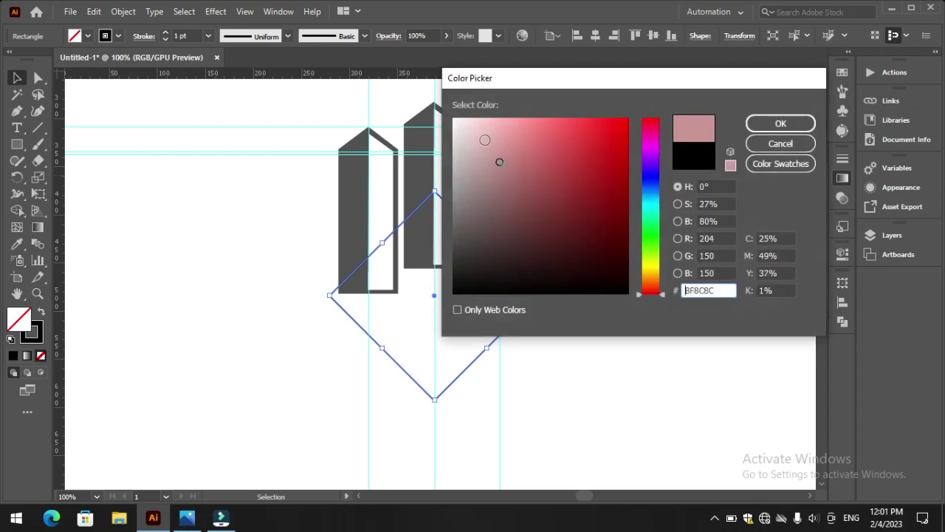
left_click(453, 118)
left_click(780, 123)
left_click(673, 382)
left_click(480, 325)
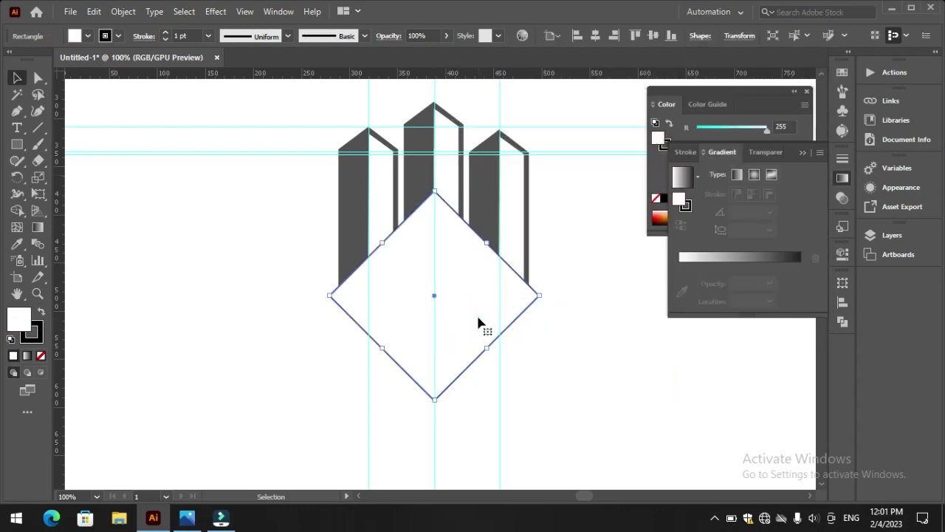
key("Down")
key("Down")
key("Down")
key("Down")
key("Down")
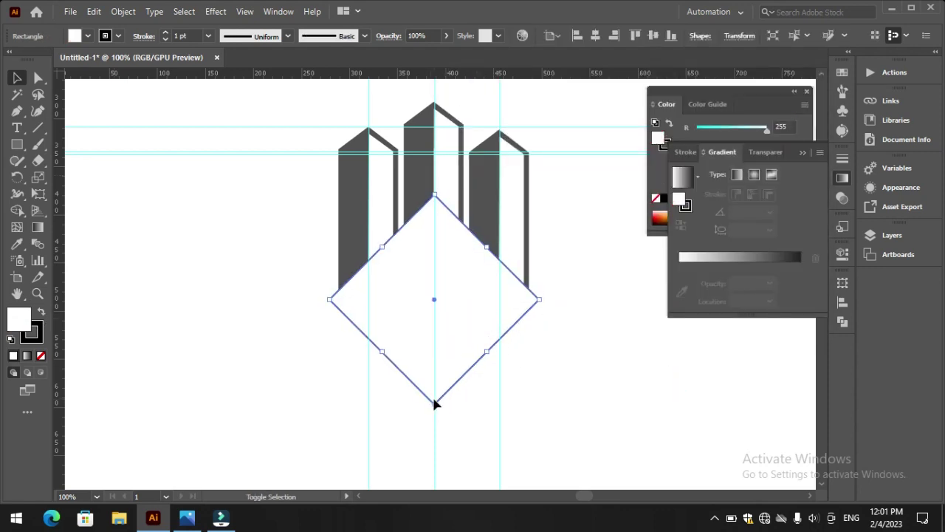
left_click_drag(435, 405, 436, 395)
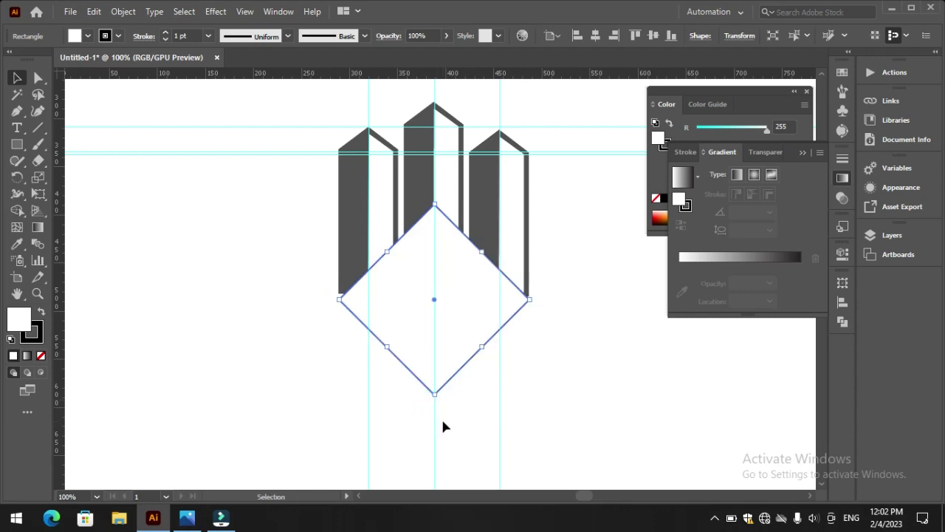
key("Up")
key("Up")
key("Up")
key("Up")
key("Up")
key("Up")
Set the white diamond's stroke to None, after trying and undoing a fill/stroke swap
left_click(542, 383)
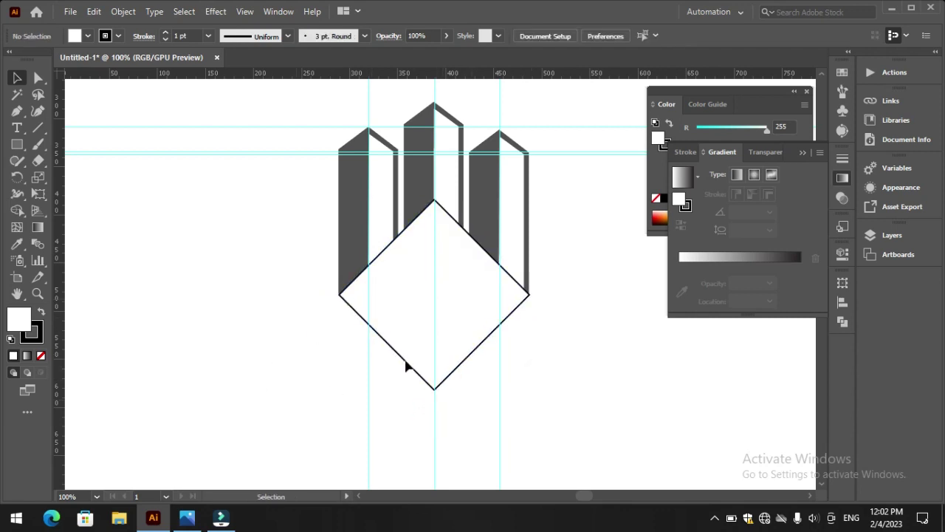
left_click(418, 333)
left_click(41, 313)
left_click(120, 304)
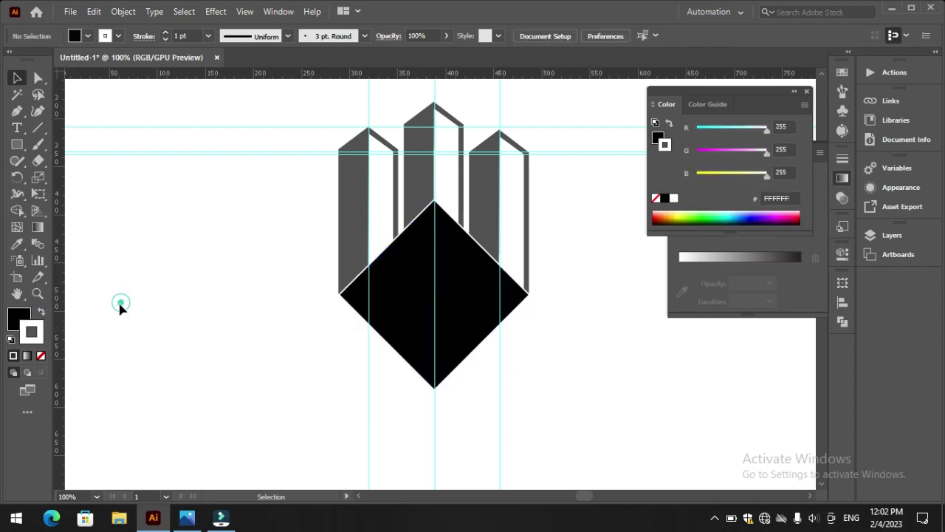
key("ctrl+z")
key("ctrl+z")
left_click(40, 355)
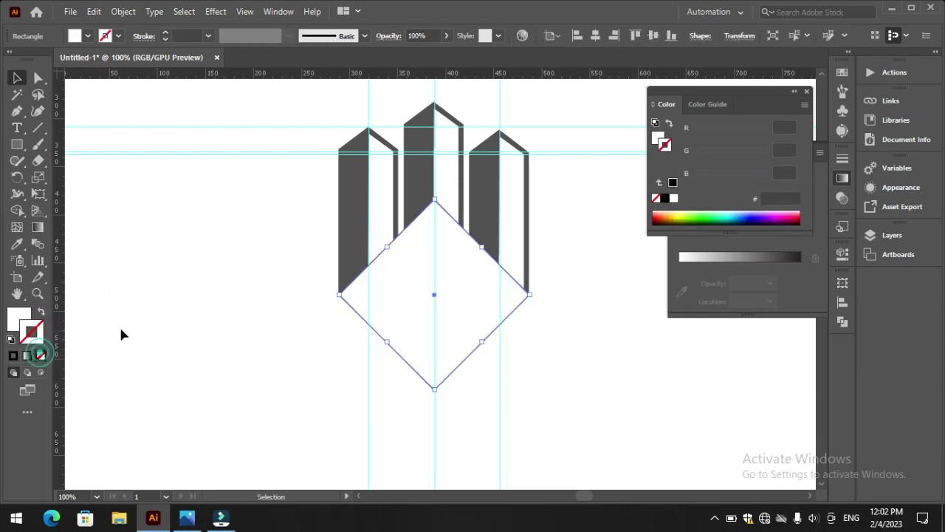
left_click(118, 325)
left_click(358, 496)
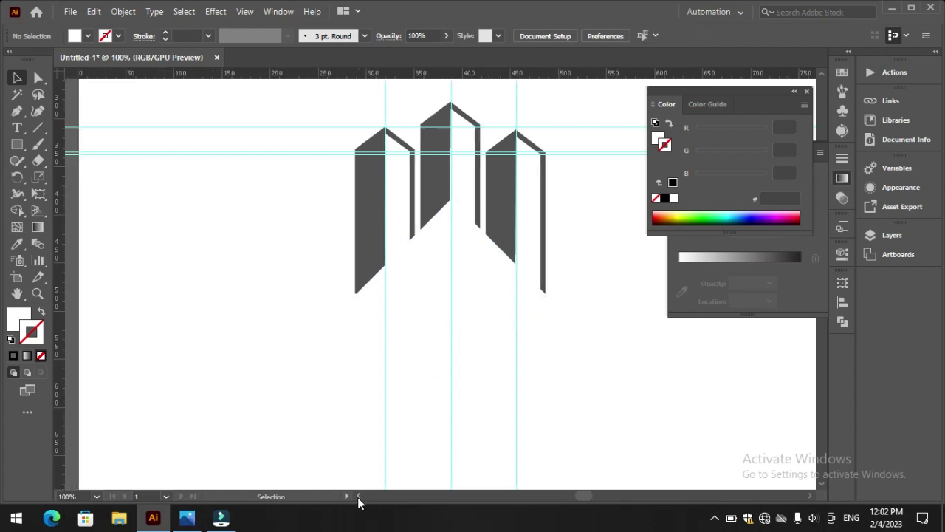
left_click(358, 496)
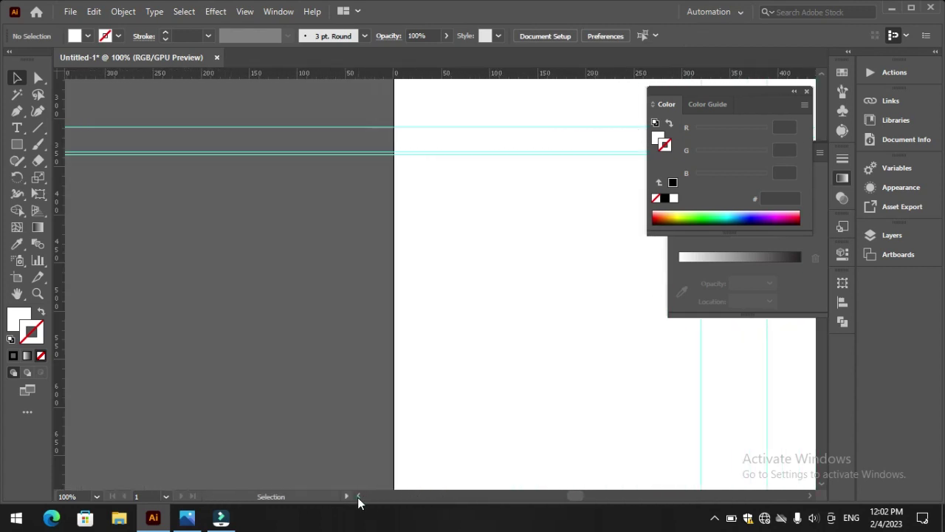
Pen-draw a stepped line rising to the right with a white 2 pt stroke, then shift it up-left
left_click(19, 114)
left_click(143, 378)
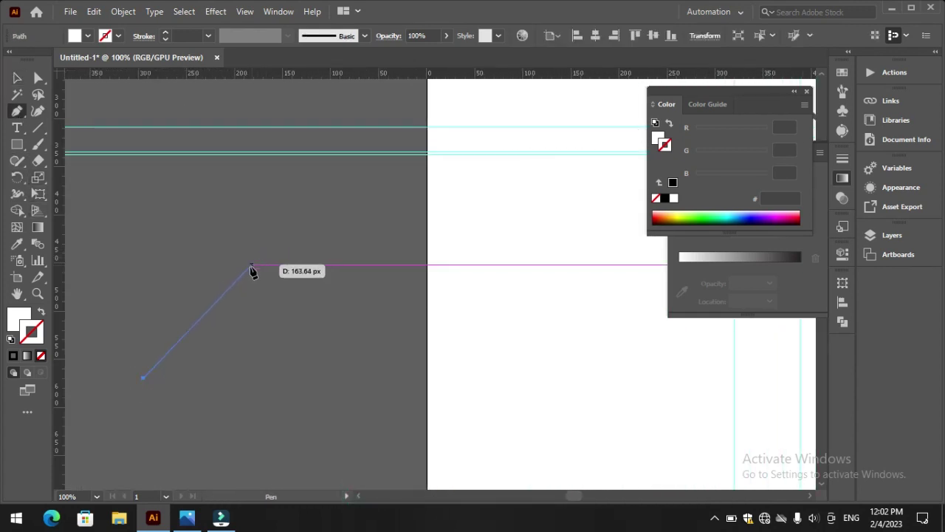
left_click(252, 269)
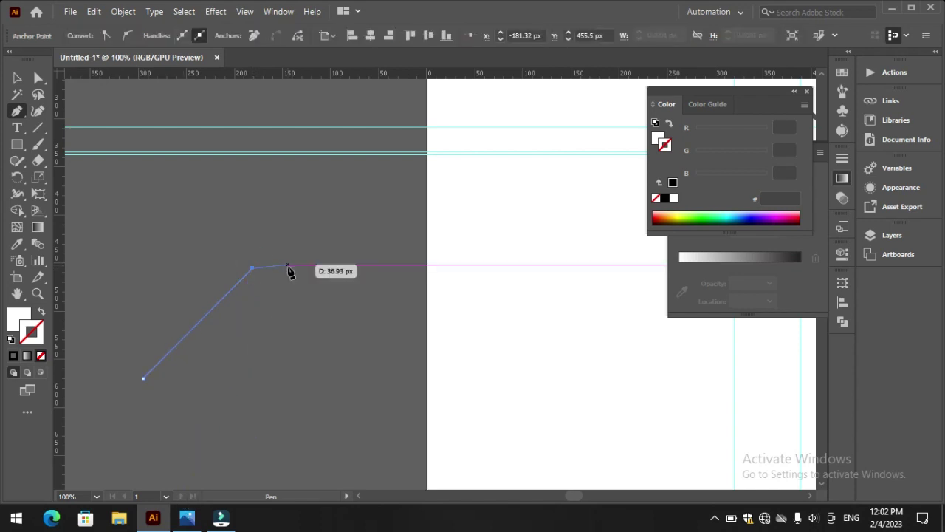
left_click(289, 269)
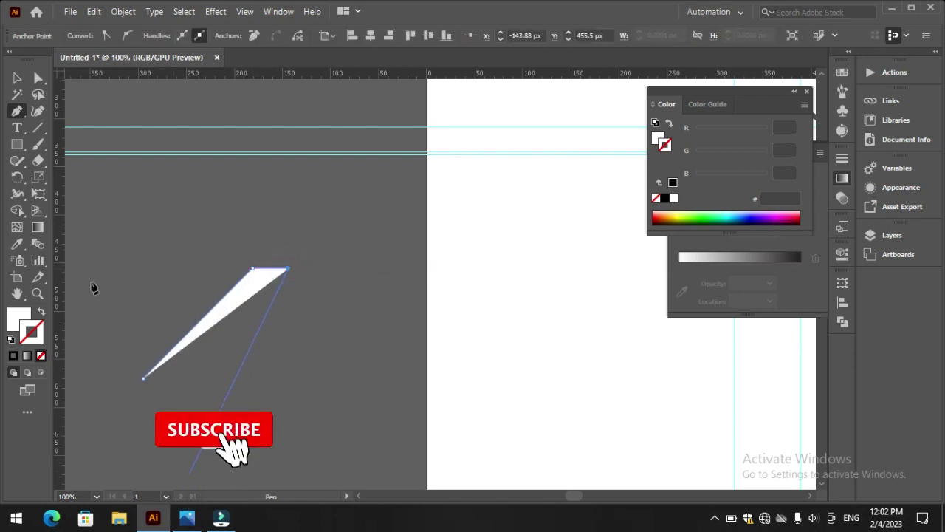
left_click(41, 312)
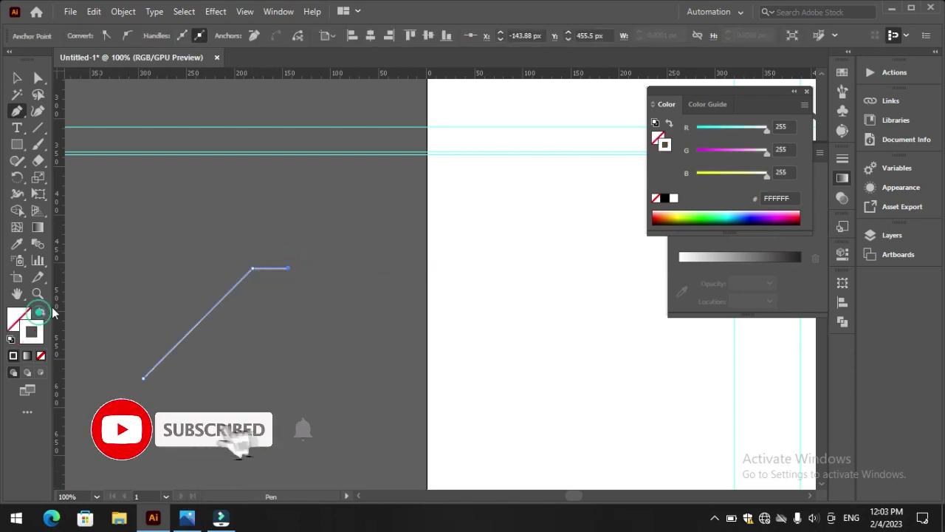
left_click(367, 188)
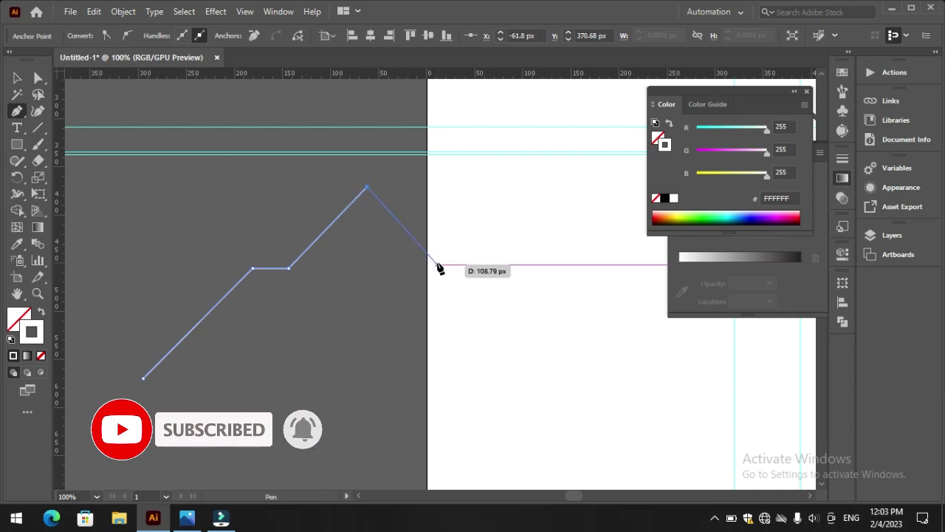
left_click_drag(411, 74, 401, 269)
key("Up")
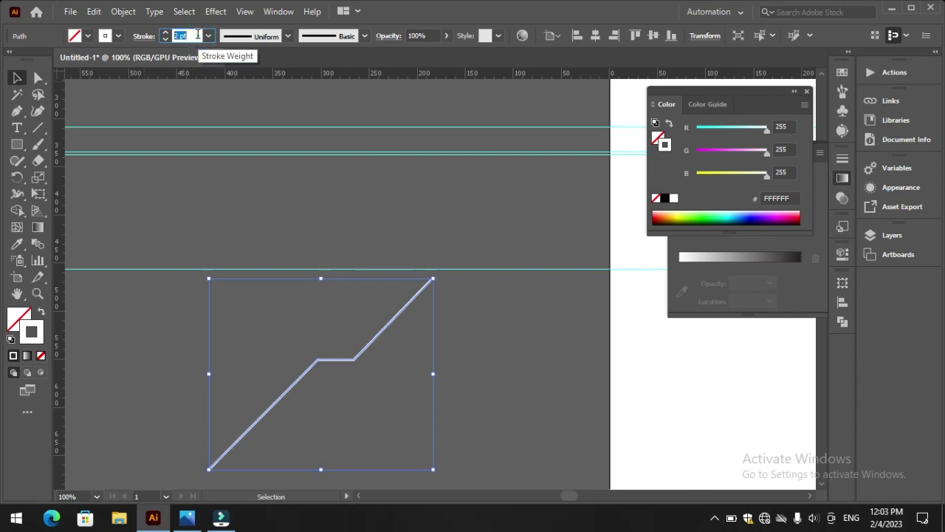
left_click_drag(367, 345, 346, 256)
Reflect a copy of the stepped line, move it right and align both halves along their tops
right_click(347, 258)
mouse_move(389, 418)
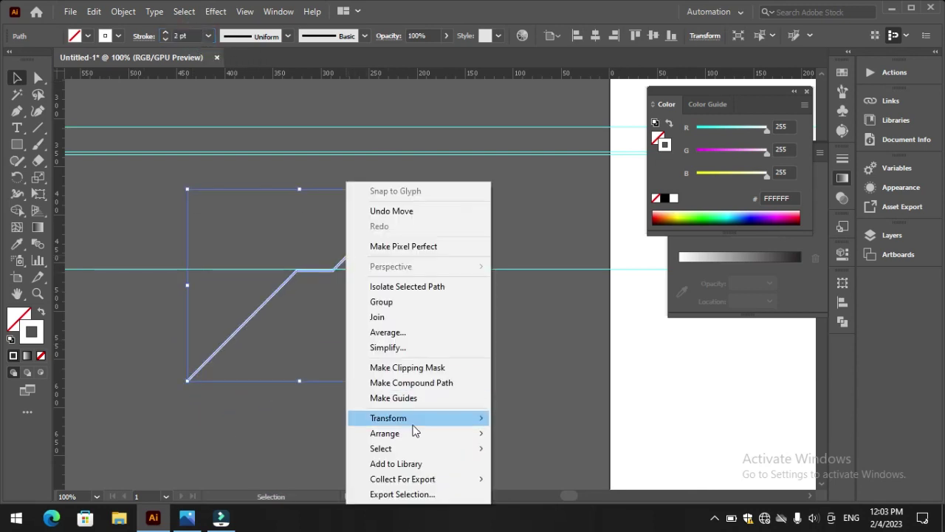
left_click(506, 347)
left_click(682, 344)
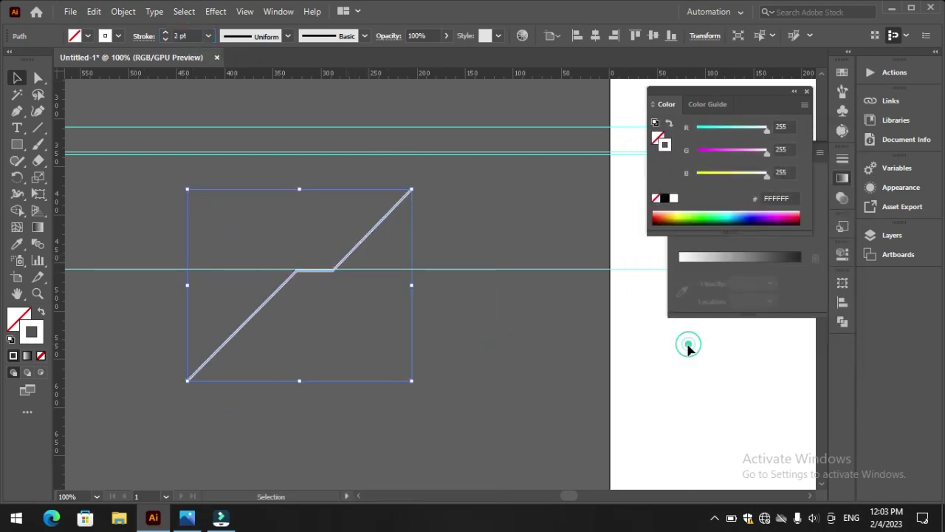
left_click_drag(361, 332, 589, 323)
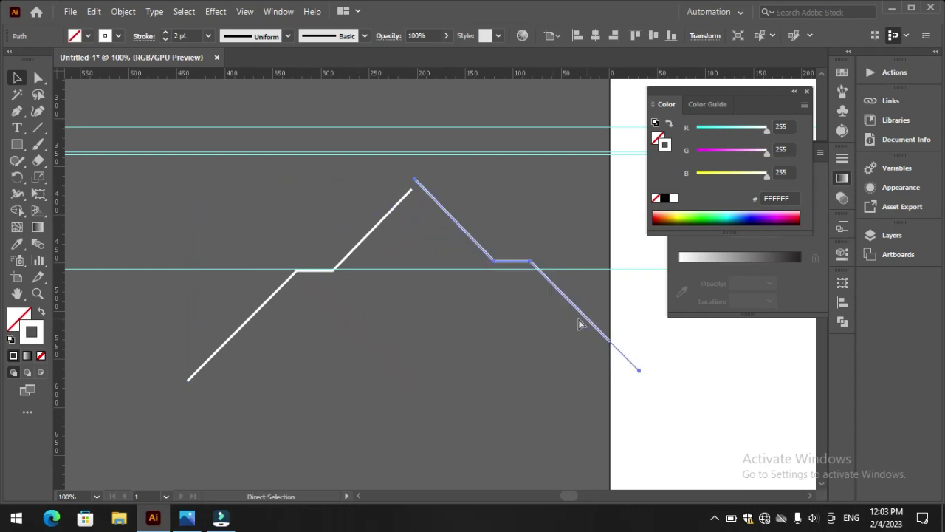
left_click(384, 218, "shift")
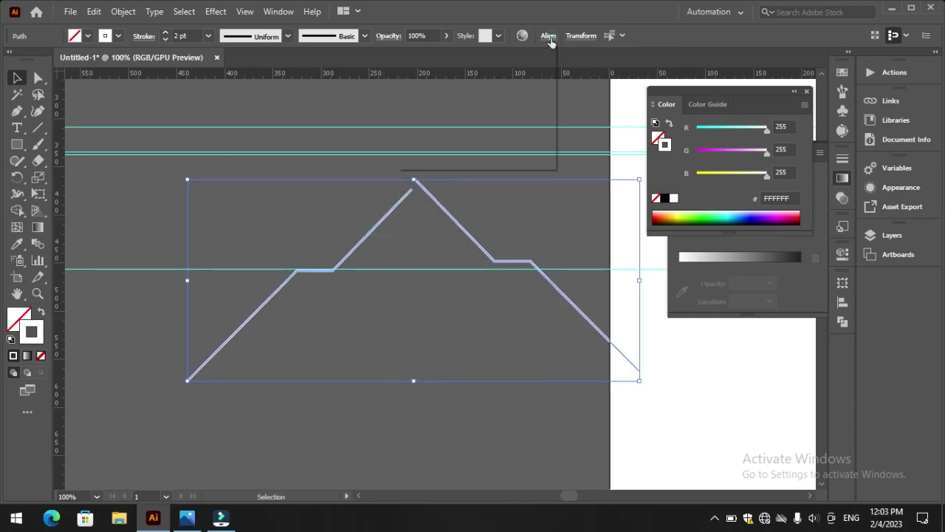
left_click(495, 73)
left_click(419, 349)
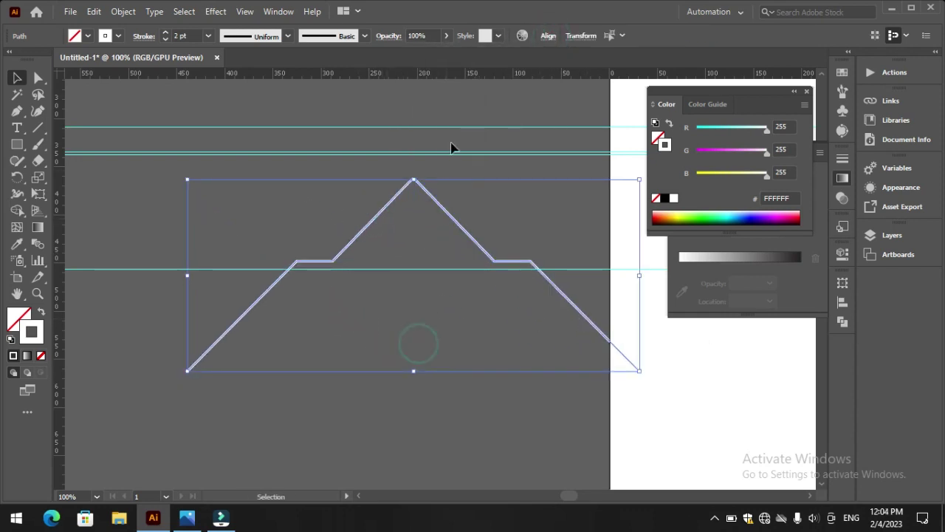
Direct-select both peak endpoints and average them onto one point
left_click(450, 146)
left_click_drag(369, 155, 437, 203)
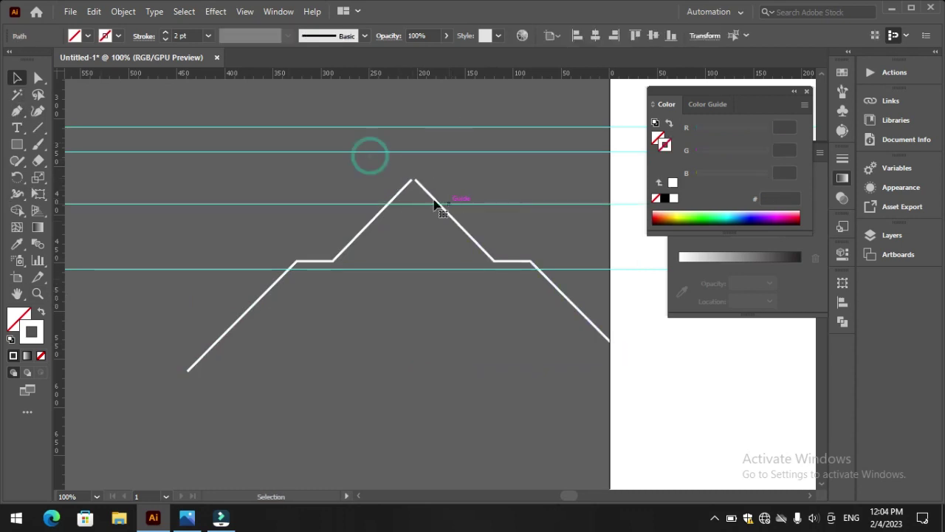
left_click(426, 190)
left_click(38, 77)
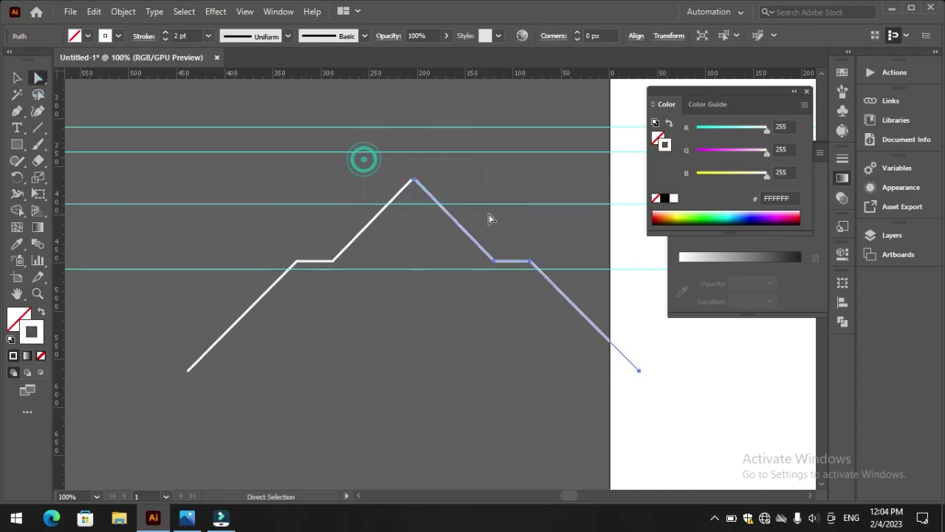
left_click_drag(489, 218, 489, 219)
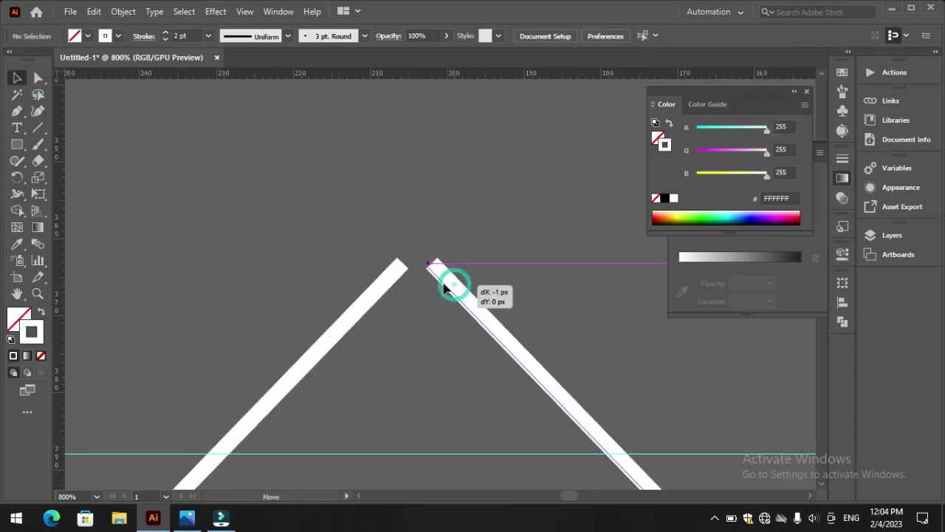
right_click(381, 294)
left_click(414, 118)
key("Return")
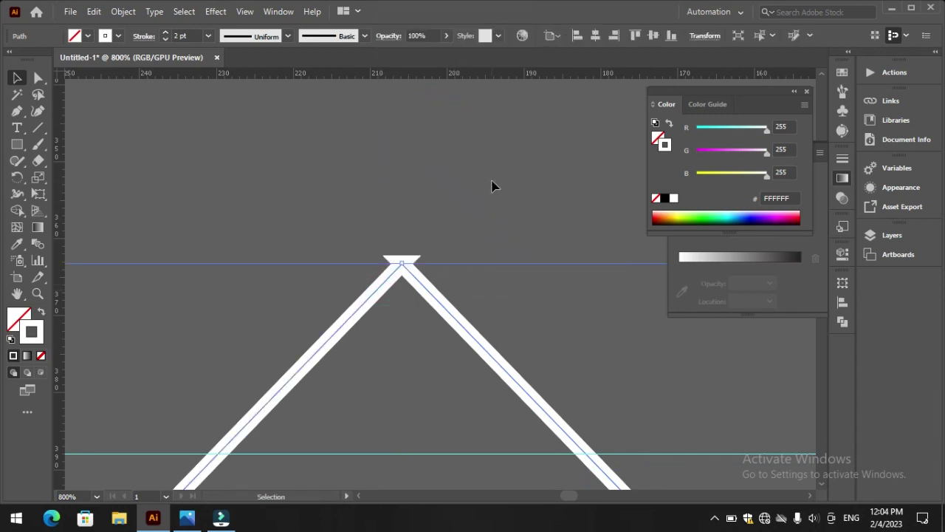
Average the peak points again and join the two halves into one path
right_click(415, 285)
left_click(469, 330)
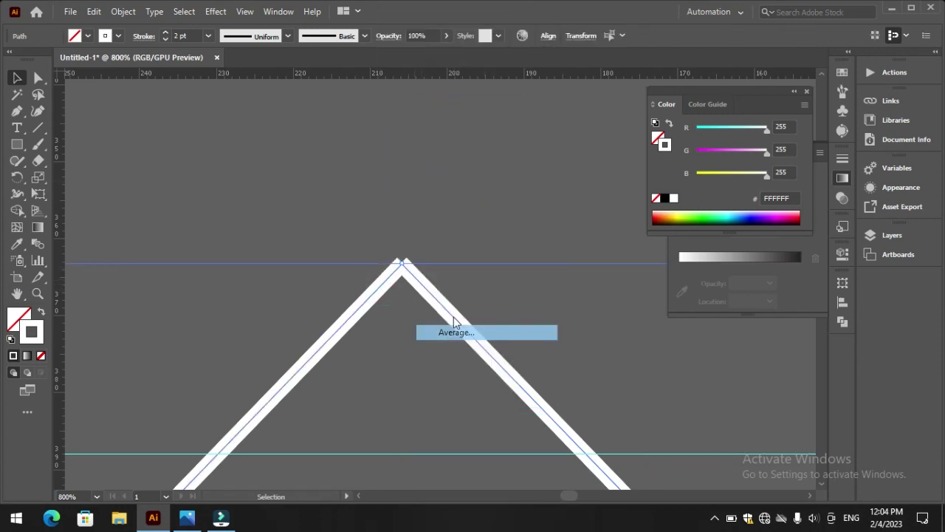
left_click(434, 303)
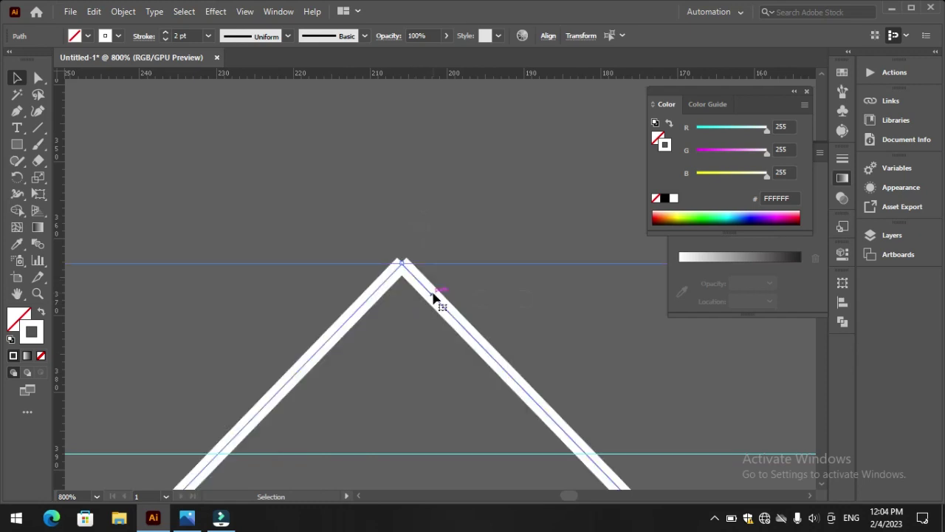
right_click(434, 295)
left_click(499, 102)
left_click(500, 191)
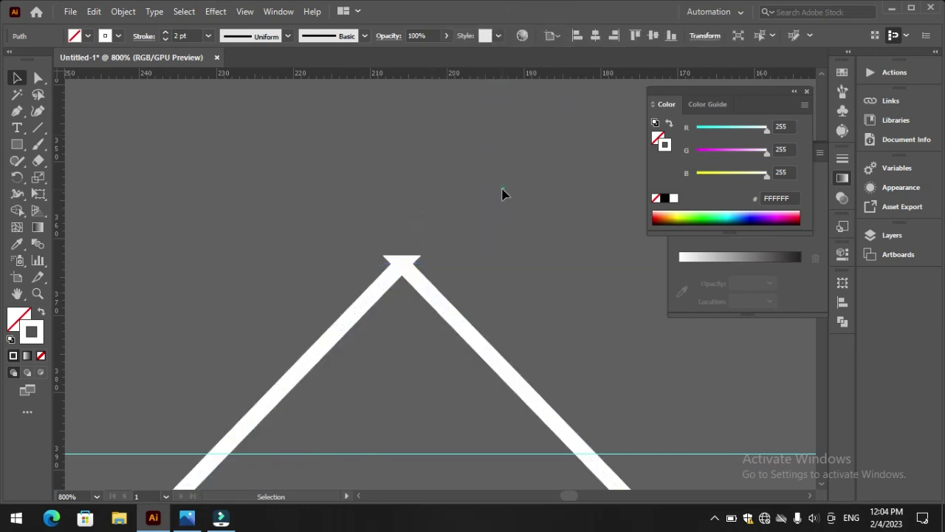
key("ctrl+0")
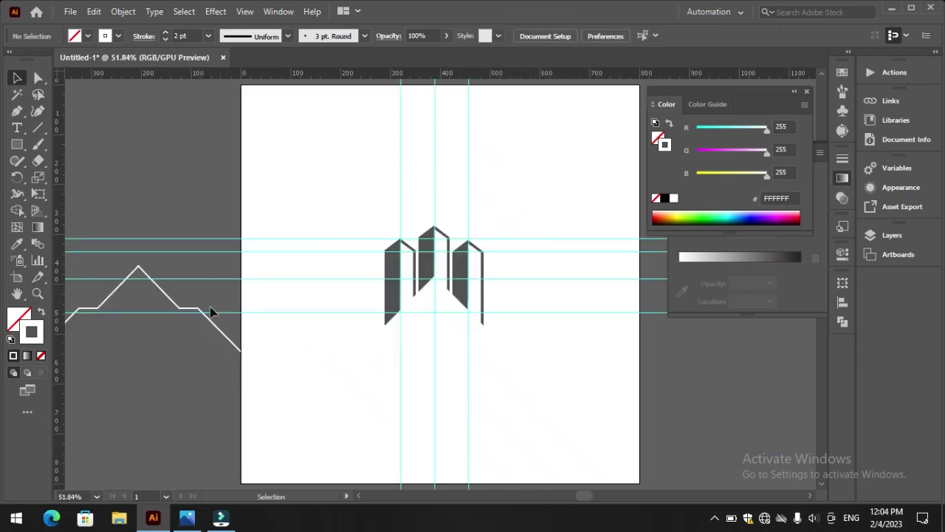
Reposition the mountain outline and give it a red D82E2E fill
left_click(193, 312)
left_click(358, 495)
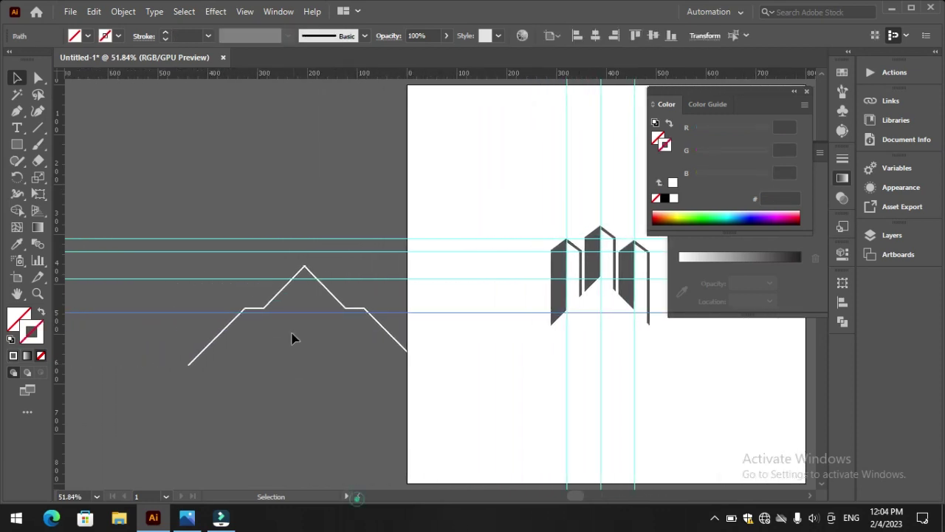
left_click_drag(267, 309, 209, 355)
left_click(358, 495)
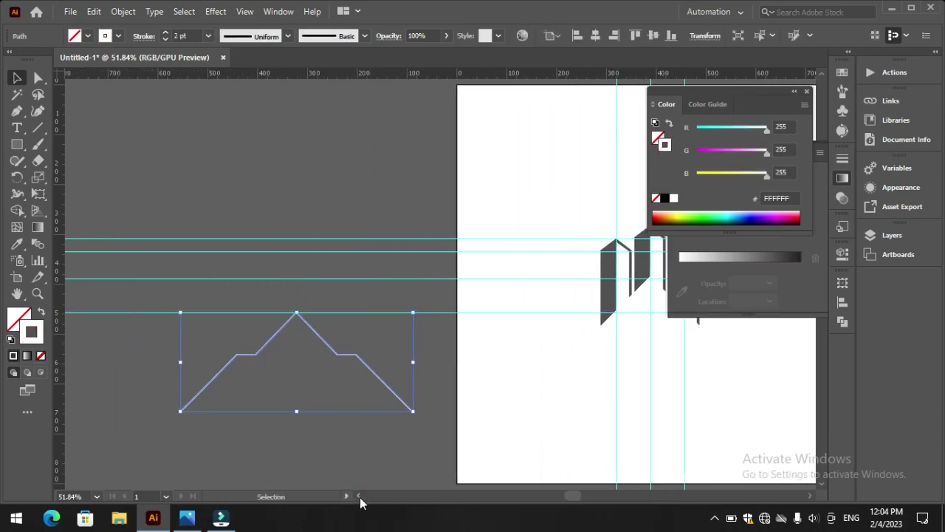
double_click(18, 318)
left_click(533, 190)
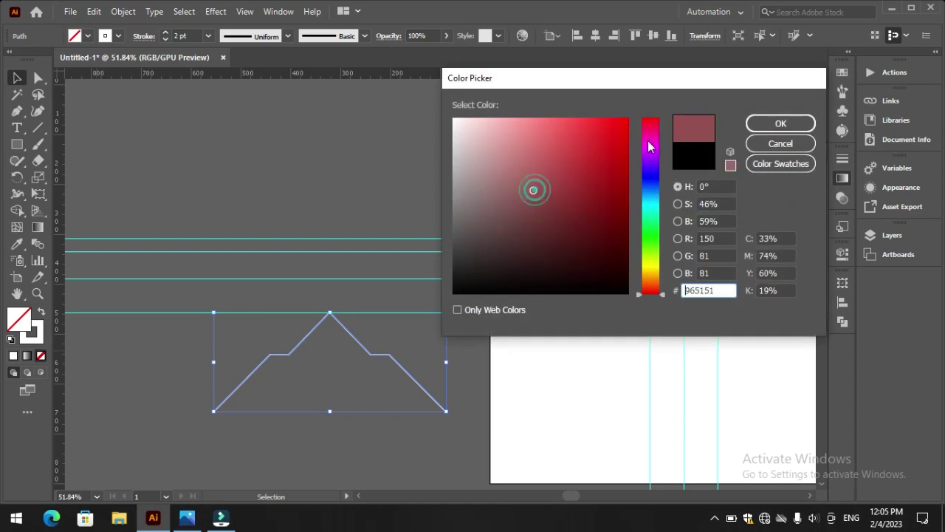
left_click(592, 143)
left_click(771, 120)
left_click(369, 445)
Swap the red into the stroke and set the fill to None
left_click(371, 378)
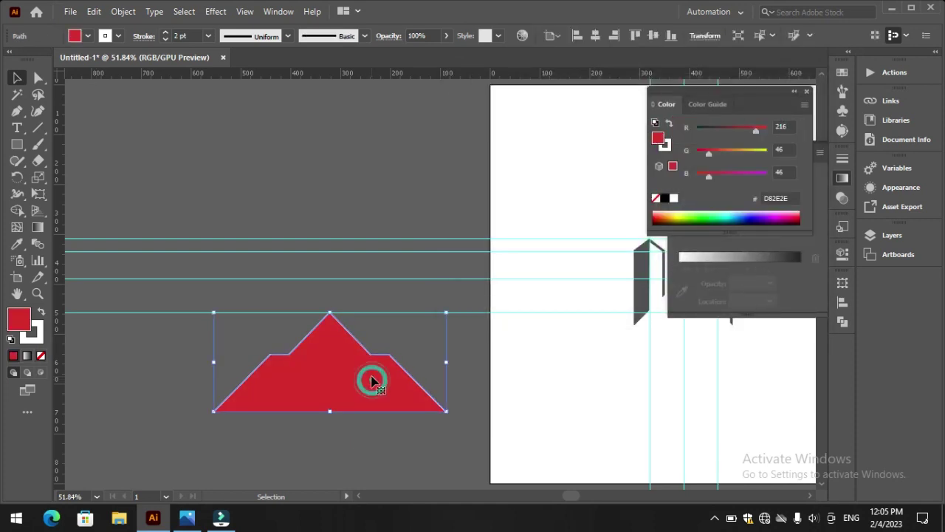
key("ctrl+plus")
key("ctrl+plus")
key("ctrl+plus")
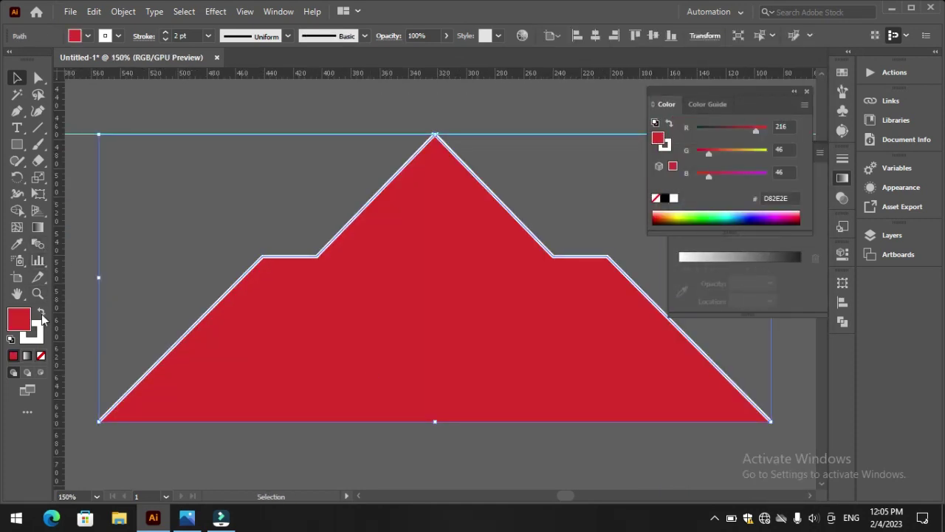
left_click(41, 313)
left_click(41, 356)
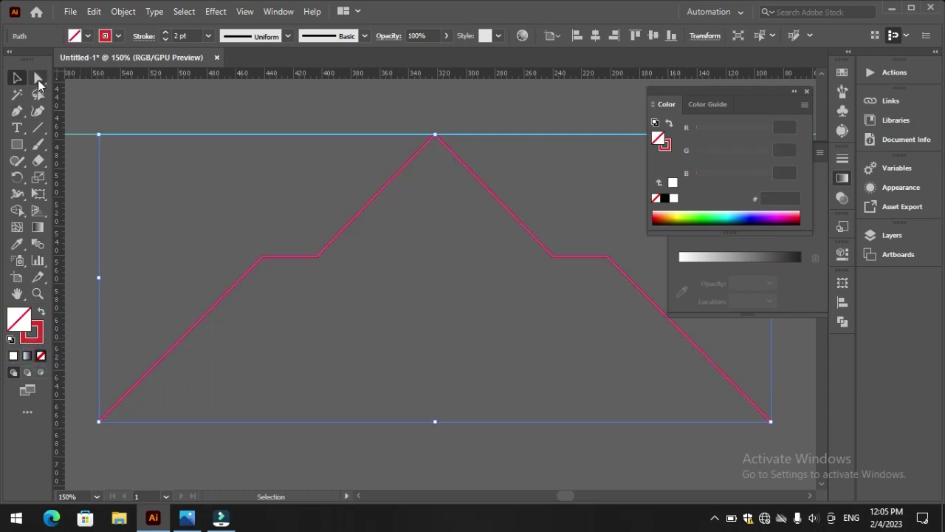
Extend the path from the bottom-left anchor into an inner left peak and a flat bottom segment
left_click(39, 78)
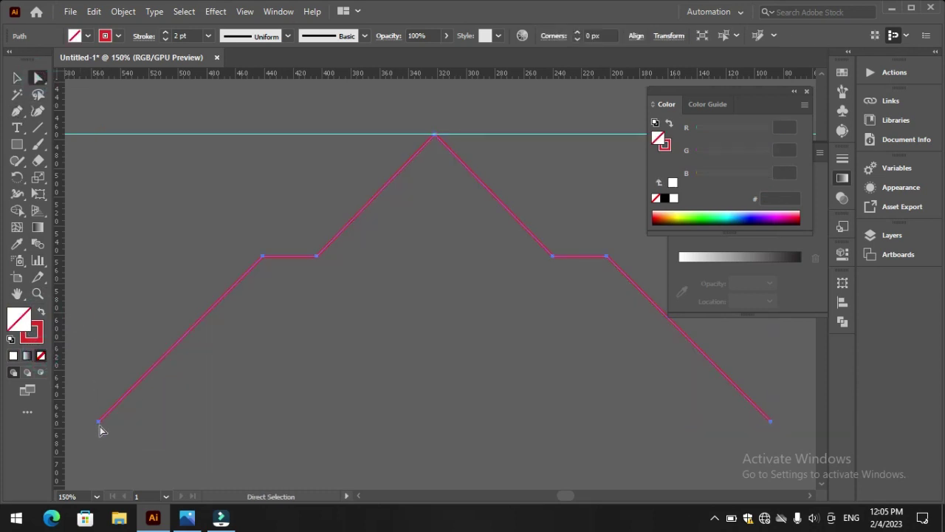
left_click(98, 421)
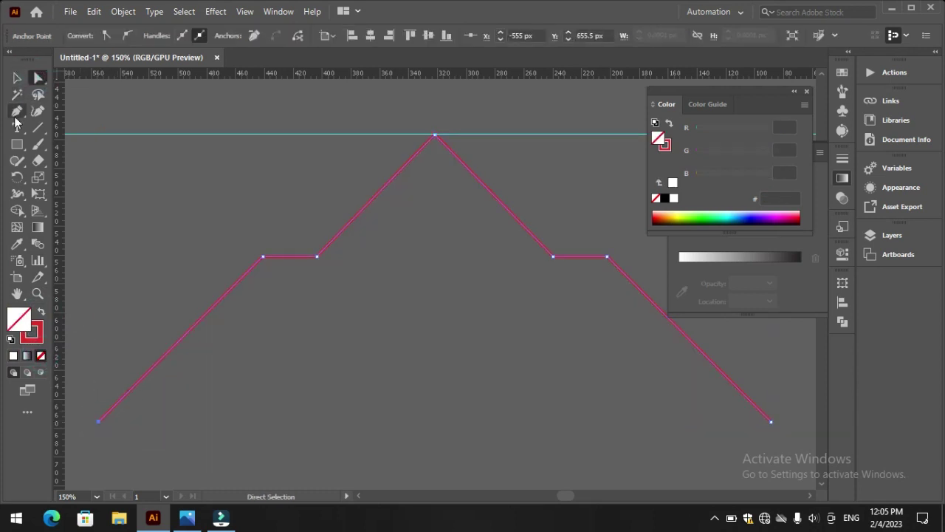
mouse_move(98, 422)
left_mouse_down()
mouse_move(135, 428)
mouse_move(273, 277)
left_mouse_up()
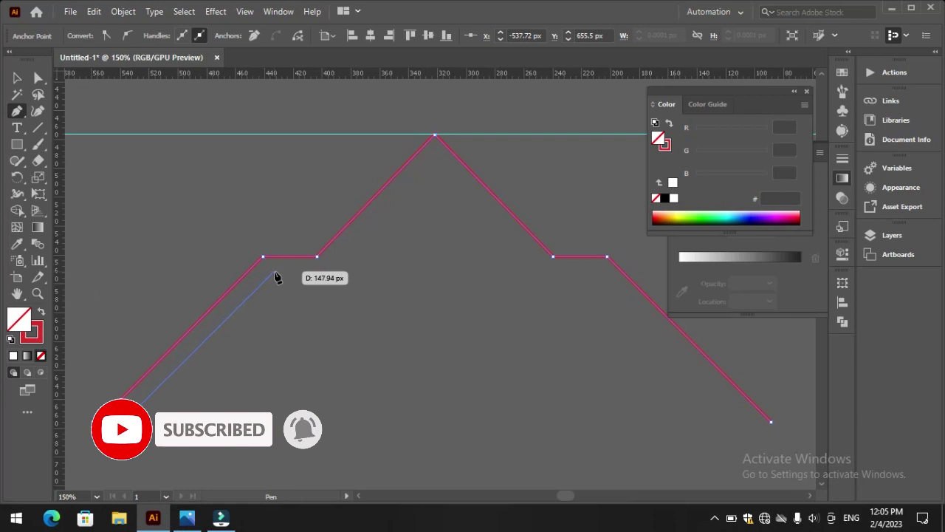
left_click(274, 272)
left_click(381, 422)
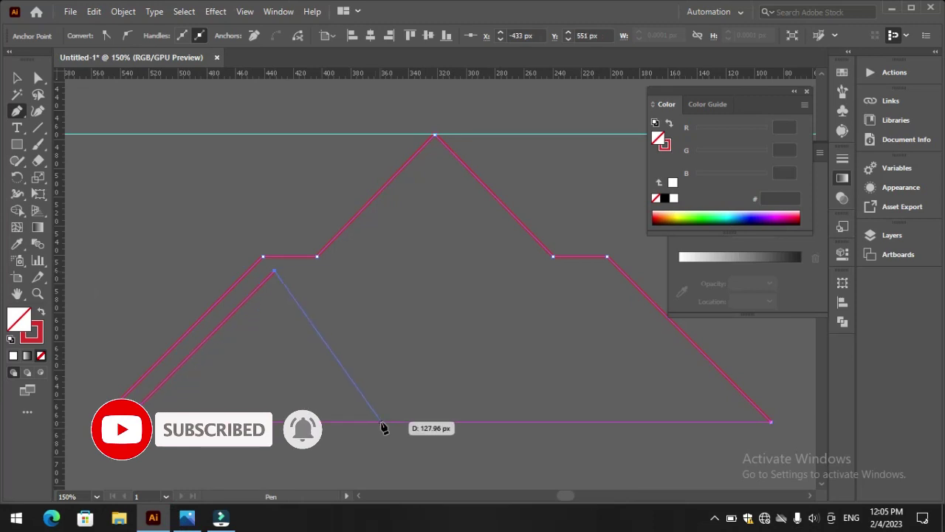
left_click(498, 423)
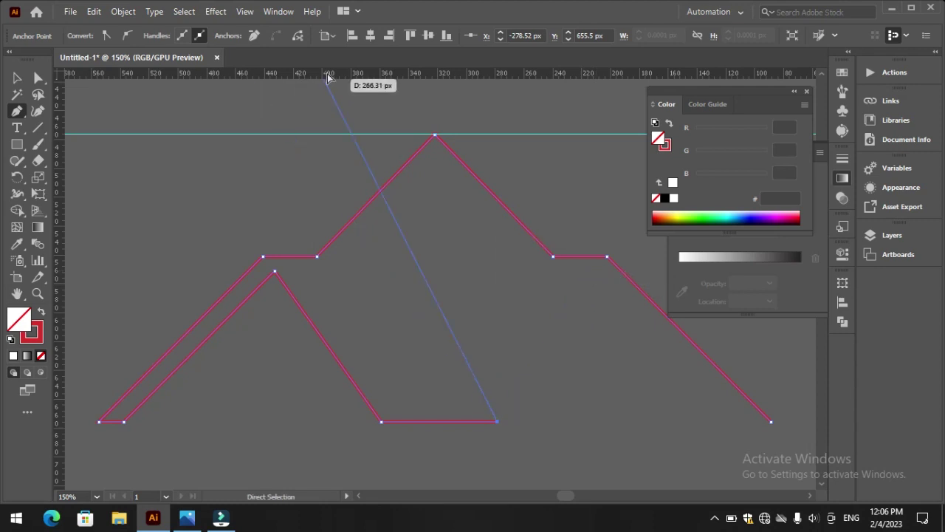
Add a guide at the inner peak height, then draw the inner right peak down to the bottom-right corner
left_click_drag(327, 74, 314, 274)
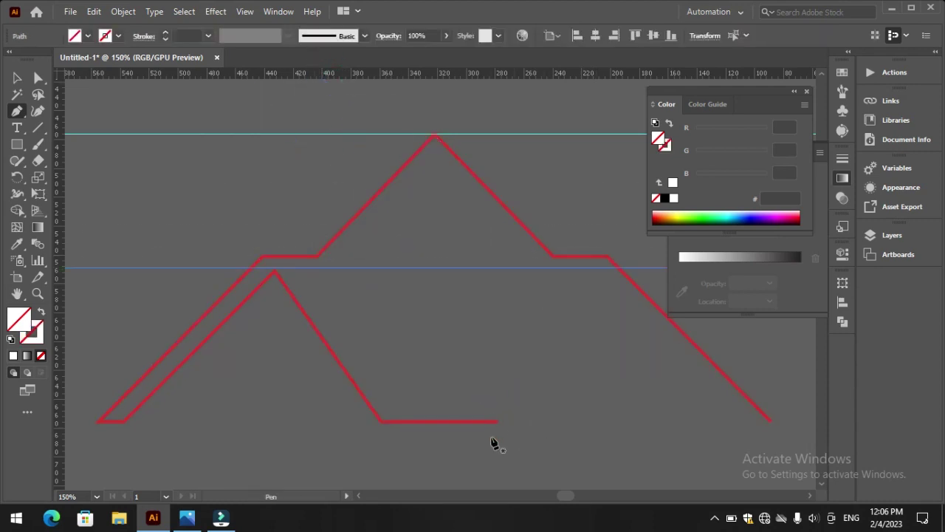
left_click(496, 421)
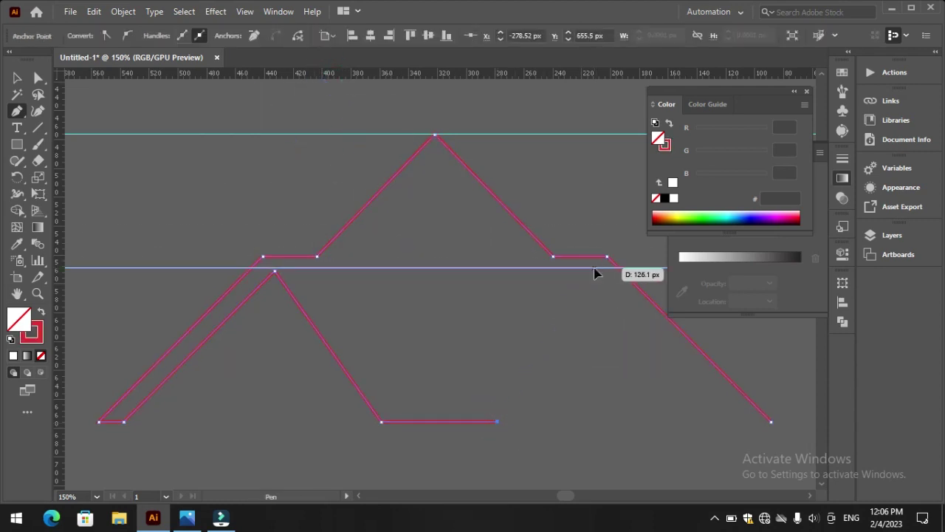
left_click(594, 269)
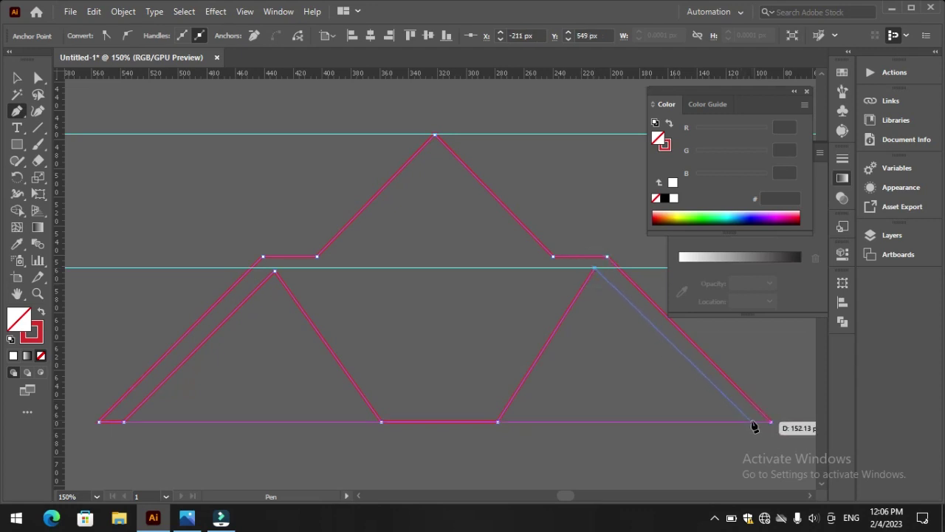
left_click(751, 421)
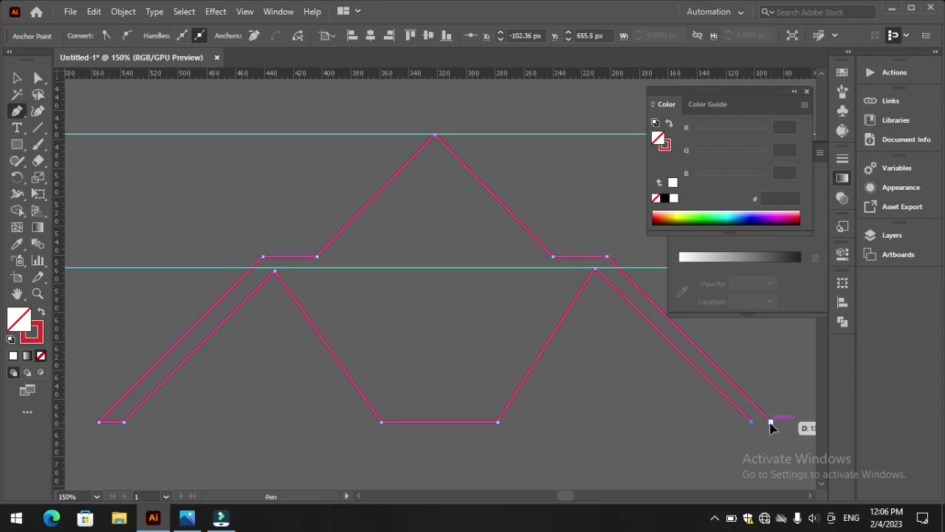
left_click(18, 76)
Fill the roof outline red, move it below the towers, and send it behind the diamond
key("ctrl+minus")
key("ctrl+minus")
key("ctrl+minus")
left_click(379, 260)
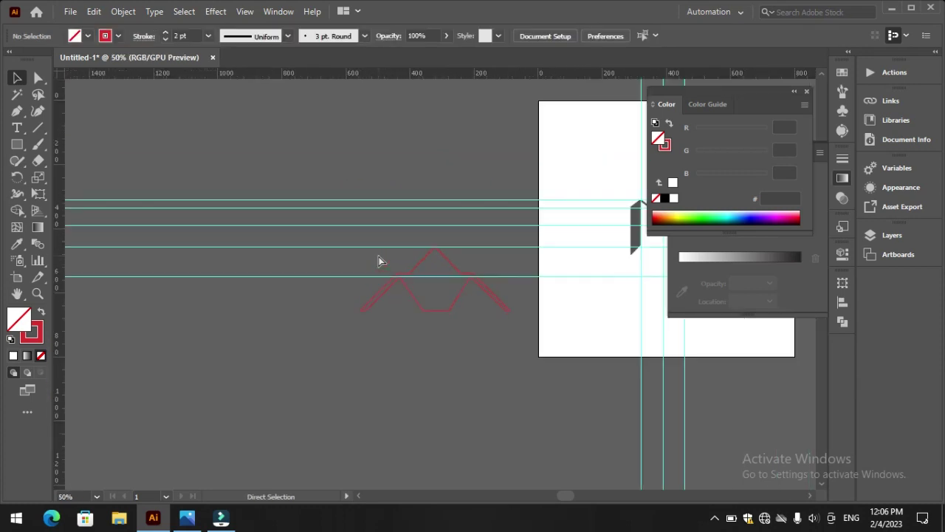
left_click(802, 88)
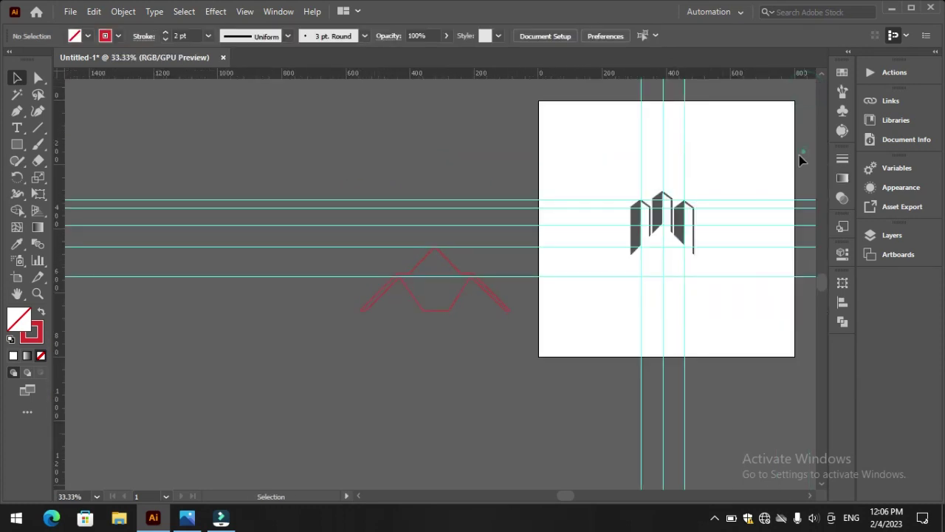
left_click_drag(596, 302, 612, 352)
left_click_drag(293, 208, 618, 382)
left_click(447, 297)
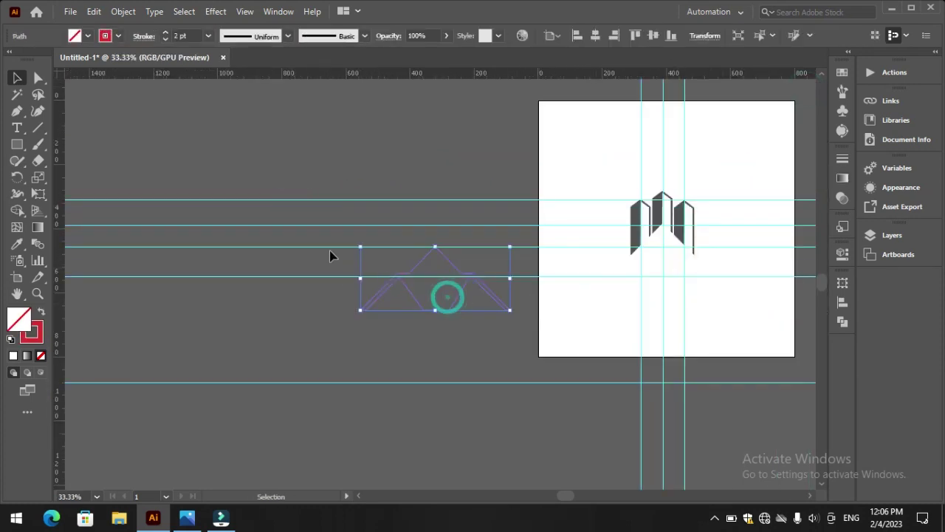
left_click(41, 312)
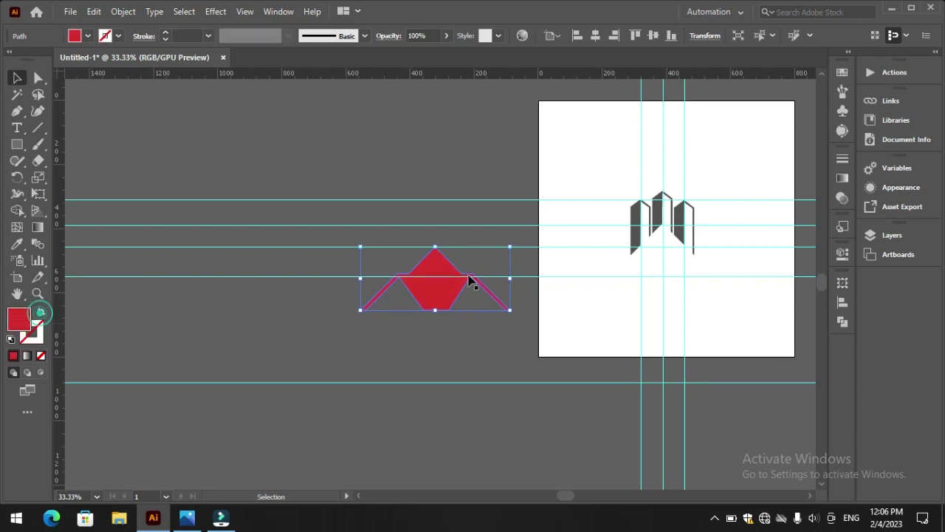
left_click_drag(436, 289, 662, 264)
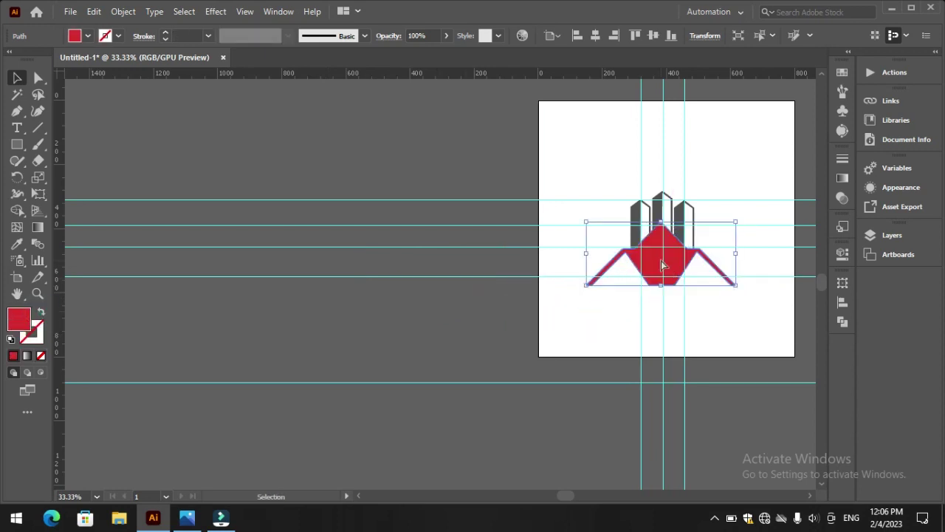
key("ctrl+0")
key("ctrl+shift+bracketleft")
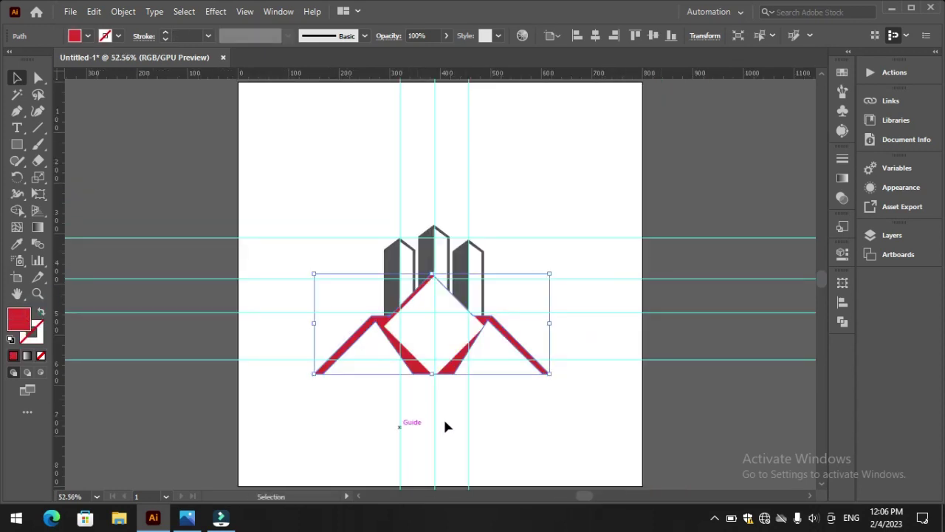
Move the white diamond off the red roof and nudge the roof down two steps
left_click(432, 333)
key("ctrl+equal")
key("ctrl+equal")
key("ctrl+equal")
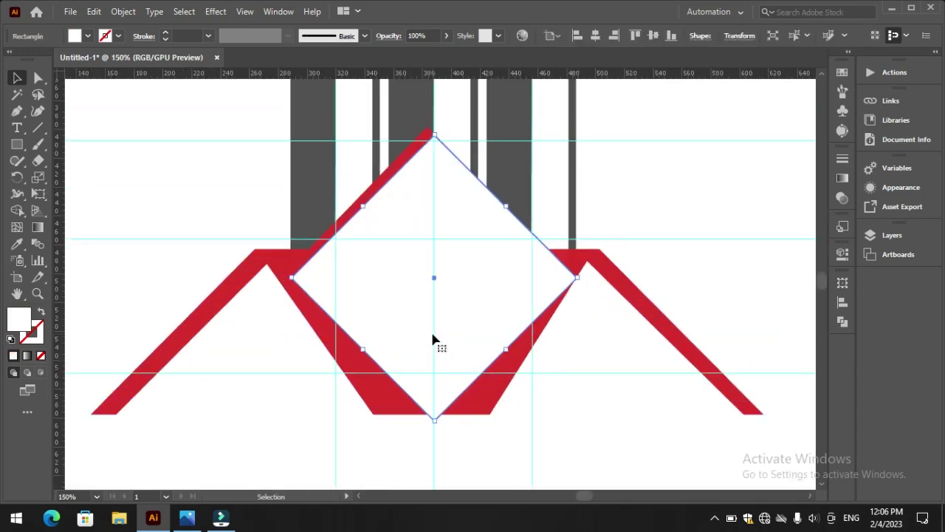
left_click_drag(496, 281, 203, 164)
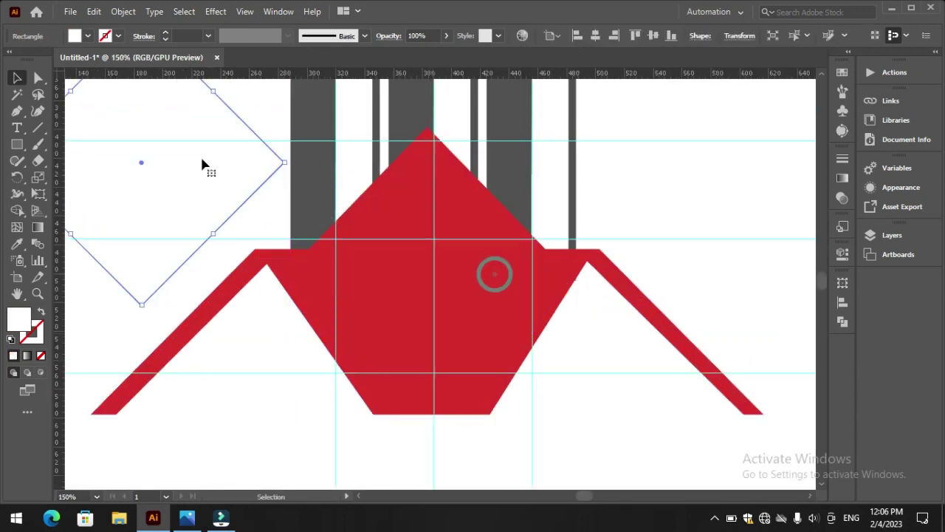
left_click(211, 420)
left_click(401, 352)
key("Down")
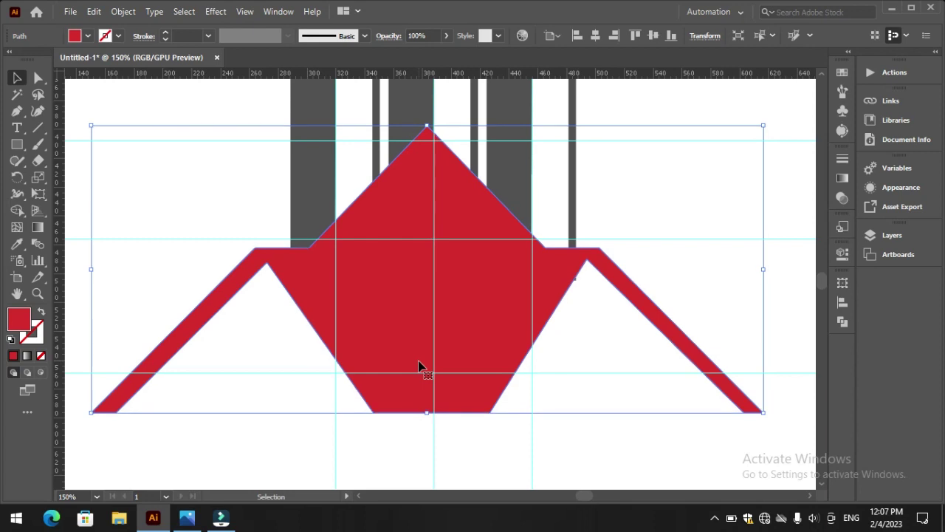
key("Down")
key("Down")
key("Down")
key("Down")
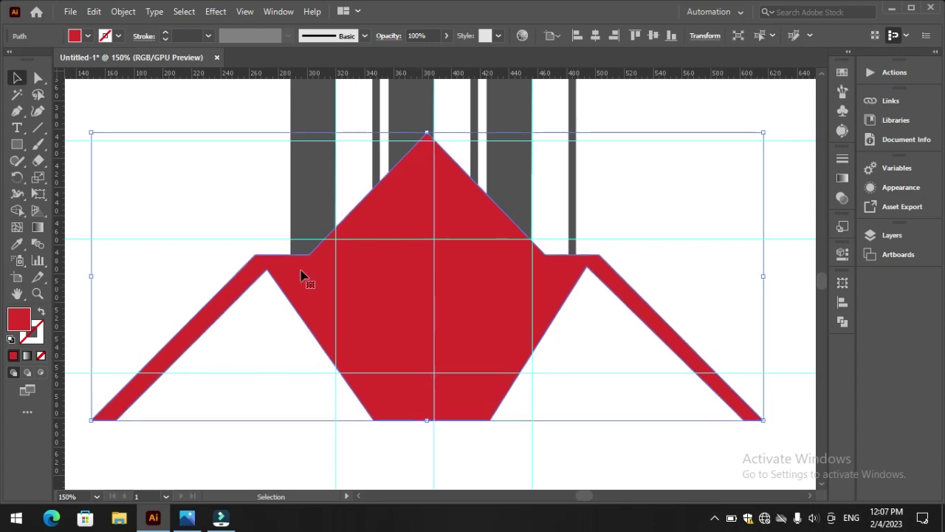
Place the white diamond on the roof's peak, shrunk and raised into the central notch
mouse_move(137, 181)
left_mouse_down()
mouse_move(431, 322)
mouse_move(421, 316)
left_mouse_up()
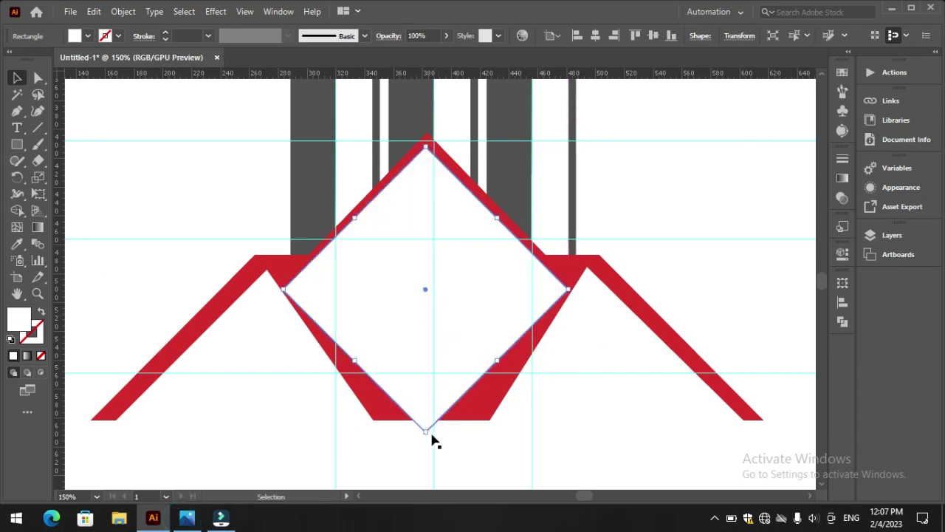
left_click_drag(426, 432, 429, 380)
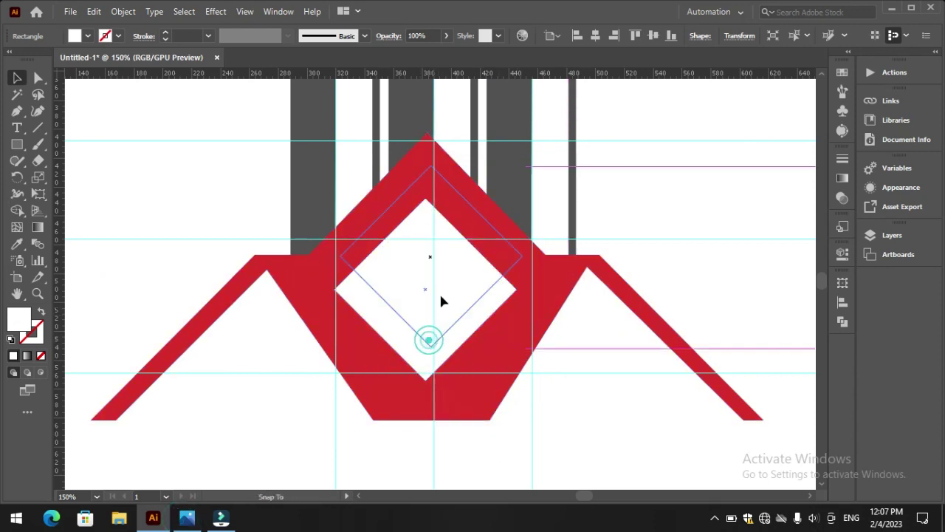
left_click_drag(429, 334, 430, 299)
left_click(609, 418)
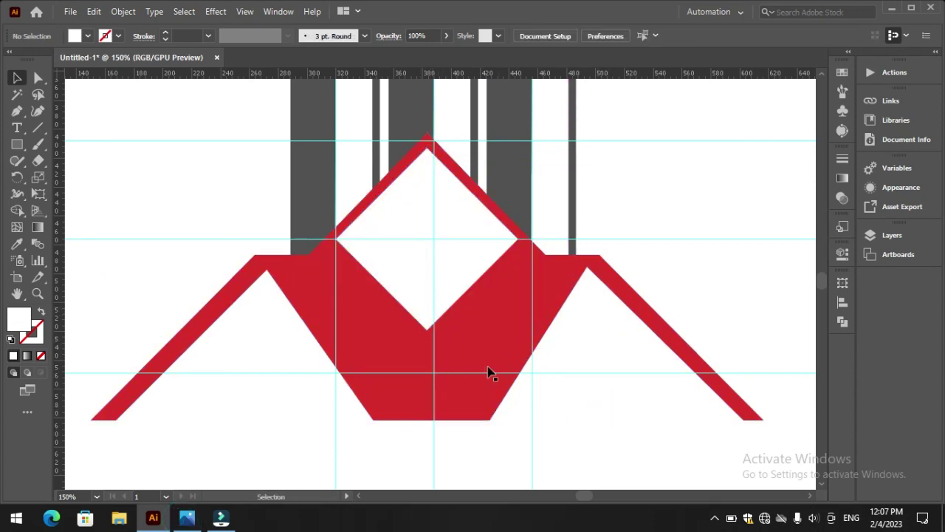
Change the roof fill from red to bright blue #0062FF in the Color Picker
left_click(487, 402)
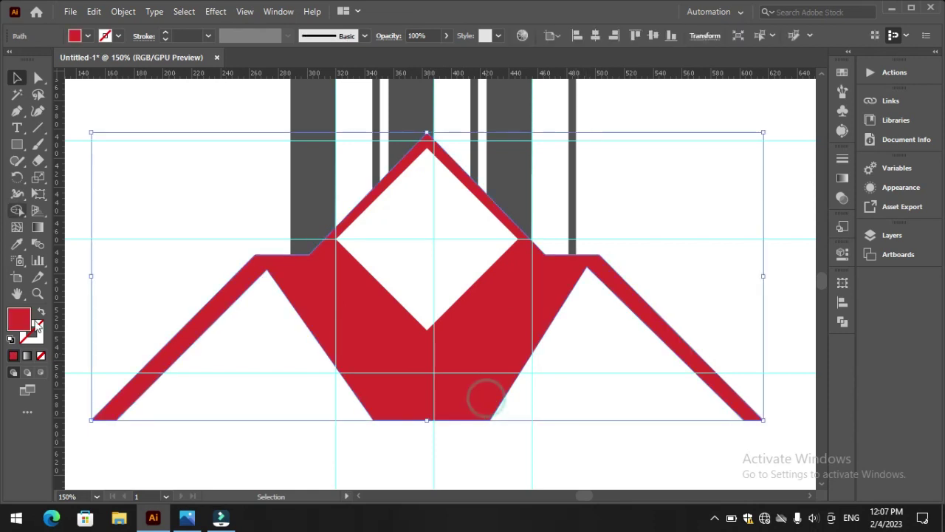
double_click(20, 319)
left_click_drag(650, 126, 650, 187)
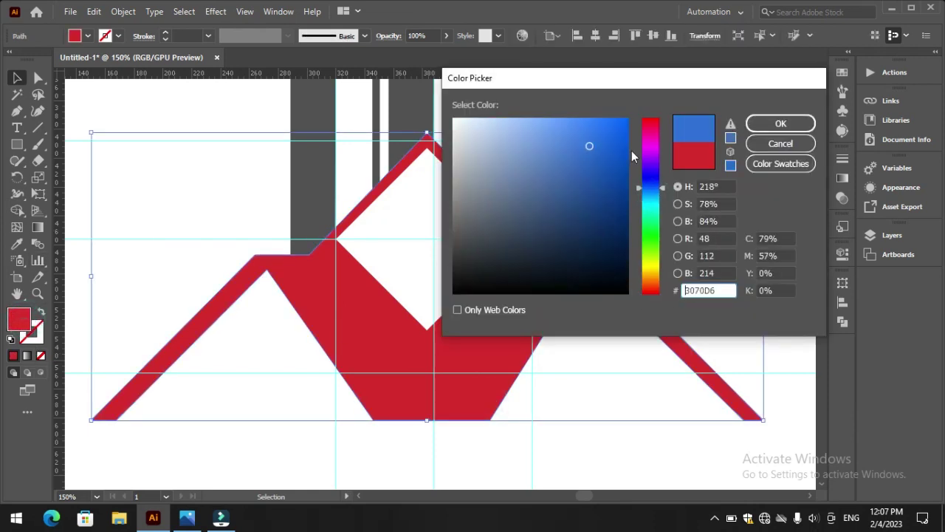
left_click_drag(634, 129, 636, 111)
left_click(782, 123)
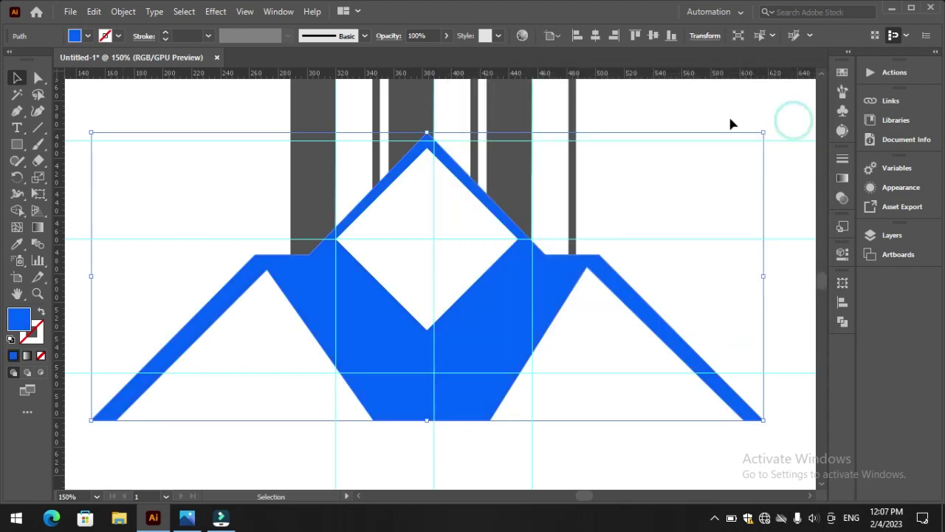
left_click(728, 113)
left_click(452, 268)
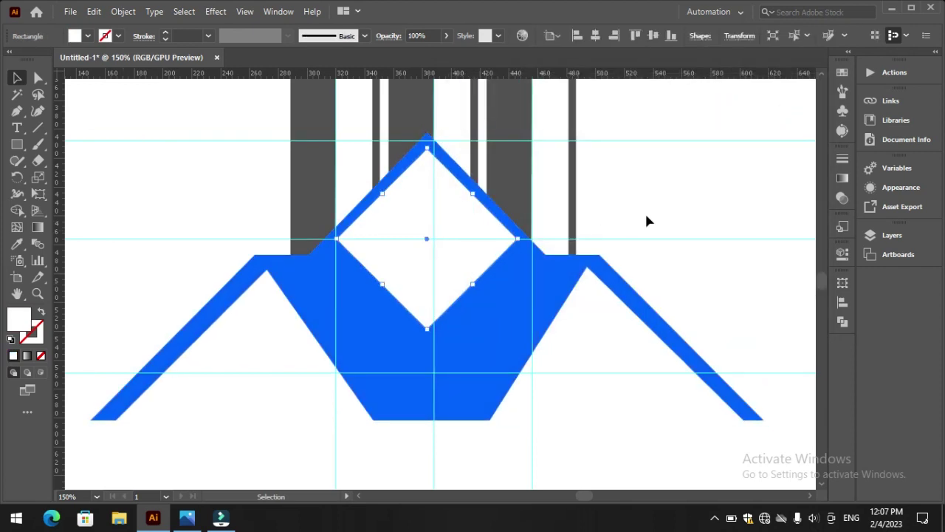
left_click(17, 143)
Draw a small square on empty canvas and fill it blue
left_click_drag(126, 149, 146, 169)
key("v")
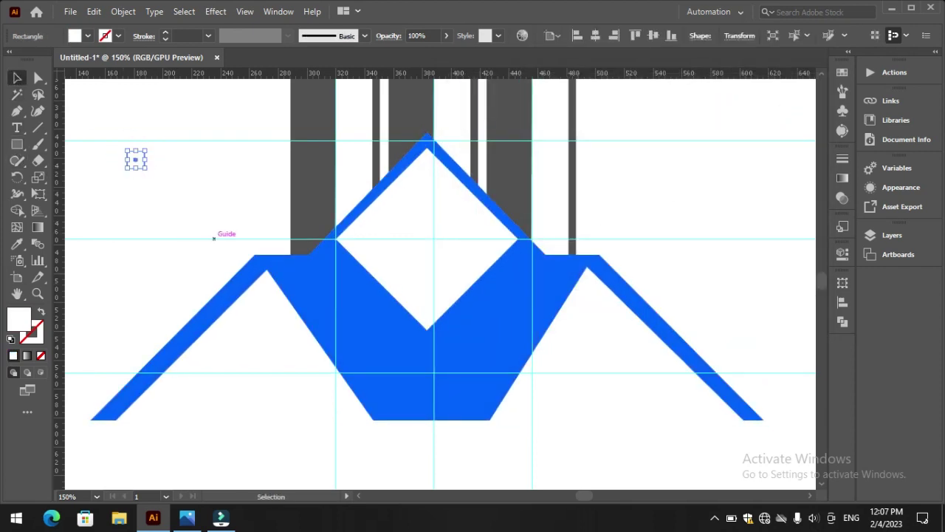
key("comma")
key("ctrl+equal")
key("ctrl+equal")
key("ctrl+equal")
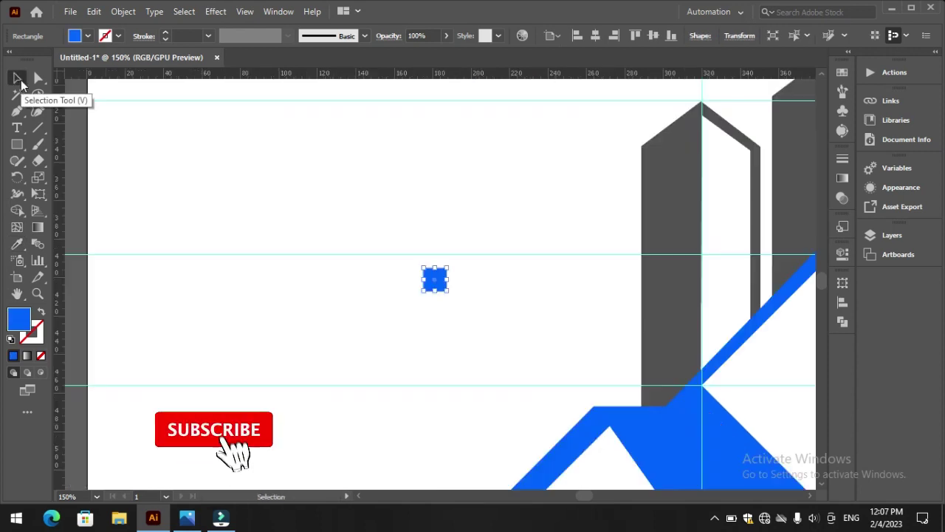
Duplicate the blue square into a 2×2 grid and group the four panes
left_click_drag(454, 313, 332, 313)
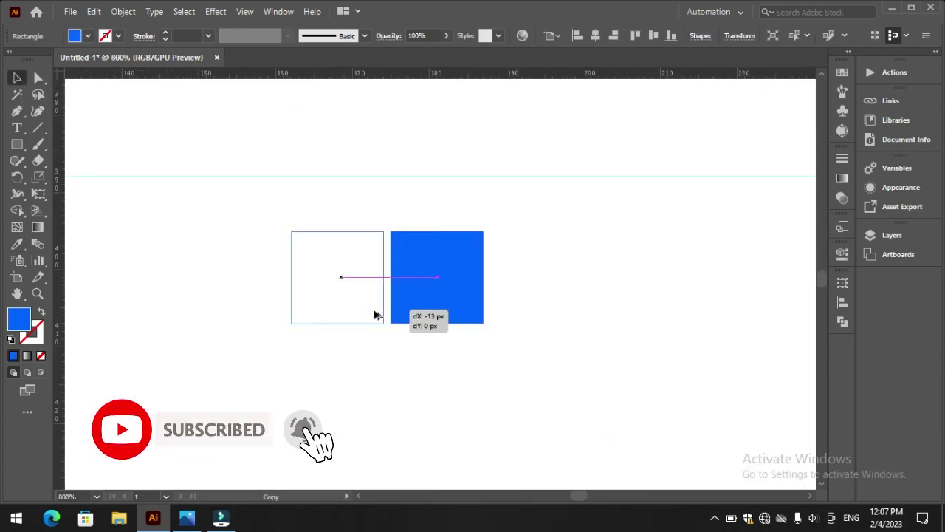
left_click(422, 274, "shift")
left_click_drag(422, 275, 419, 362)
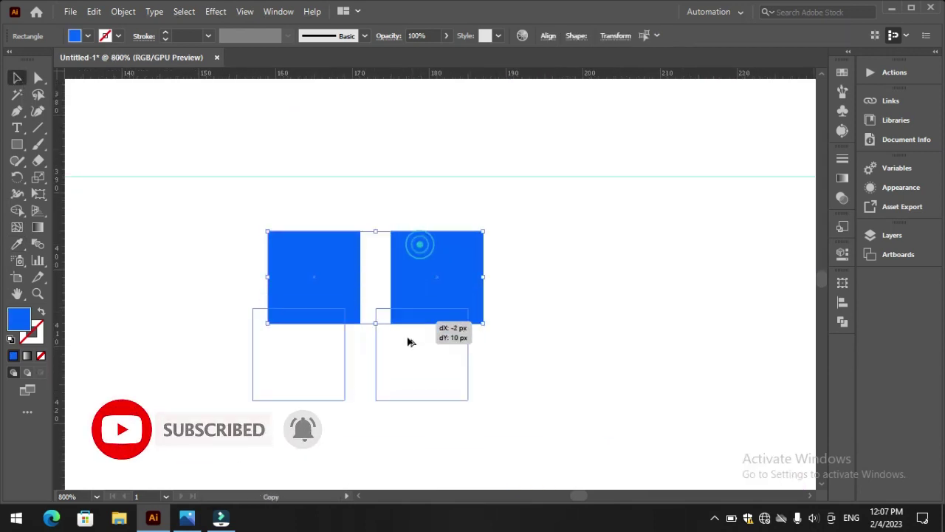
left_click(532, 245)
left_click_drag(544, 181, 239, 418)
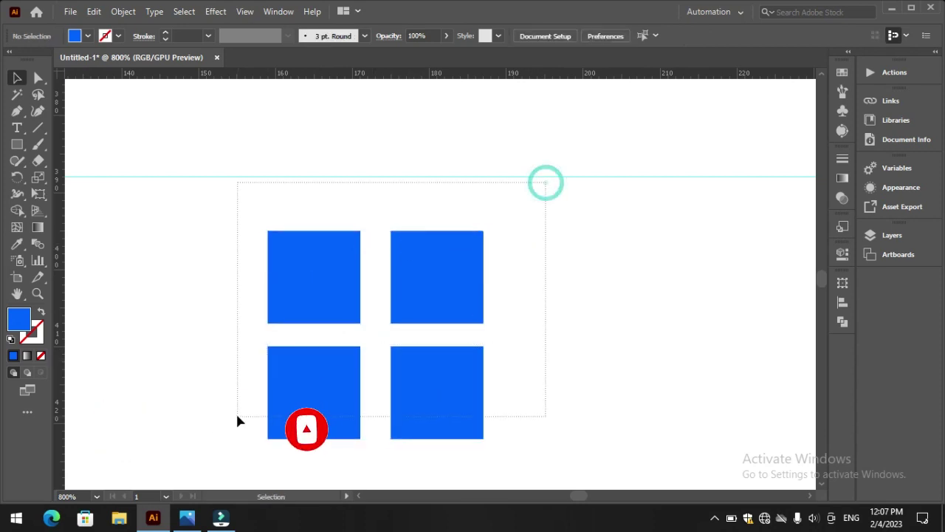
right_click(320, 367)
left_click(363, 167)
Bring the window group to the front and move it into the house's white diamond
key("ctrl+0")
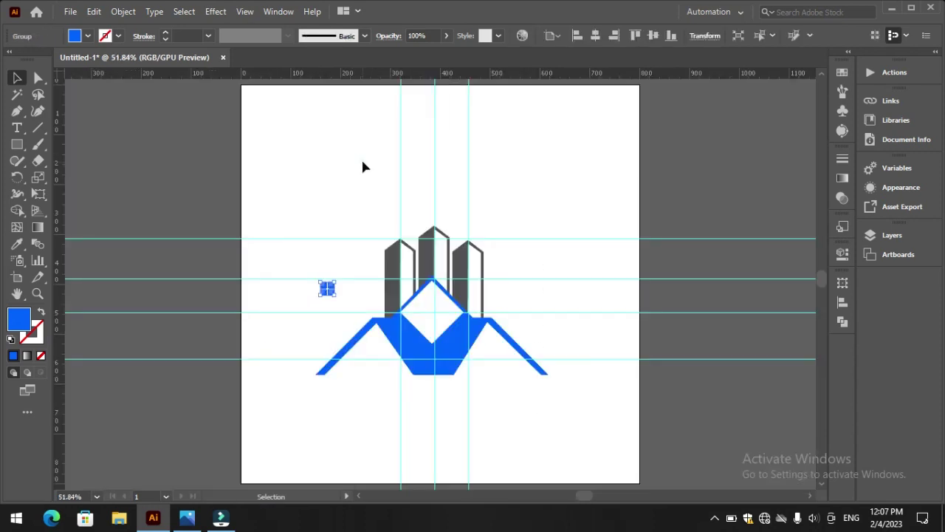
key("ctrl+plus")
key("ctrl+plus")
key("ctrl+plus")
key("ctrl+plus")
key("ctrl+plus")
left_click(809, 497)
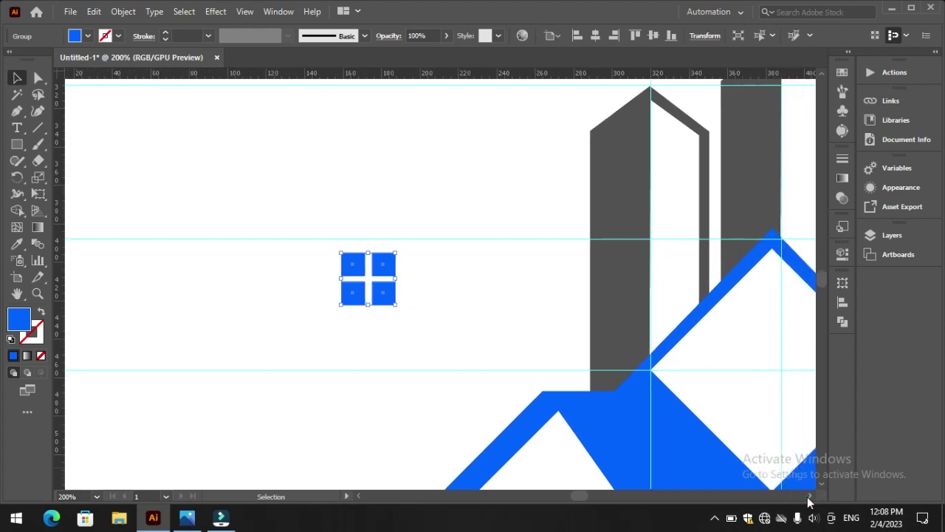
right_click(233, 263)
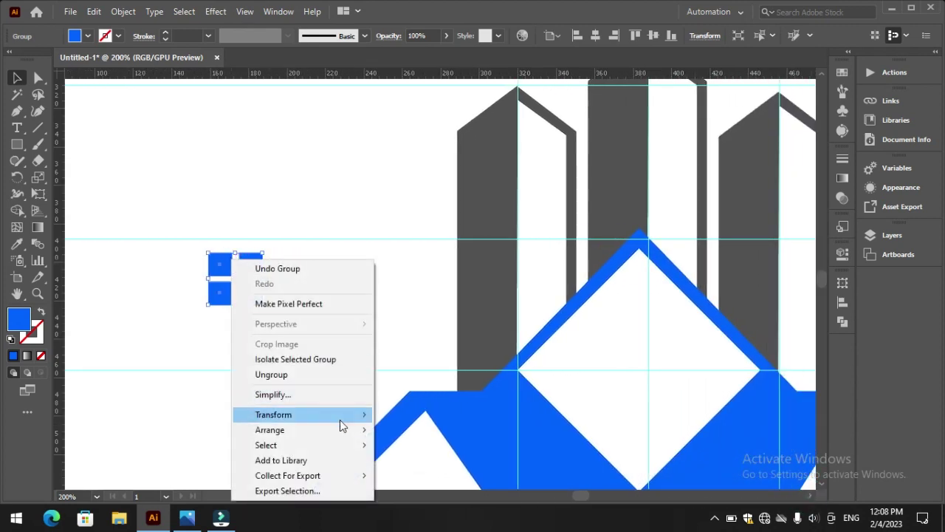
left_click(403, 430)
left_click_drag(495, 343, 660, 383)
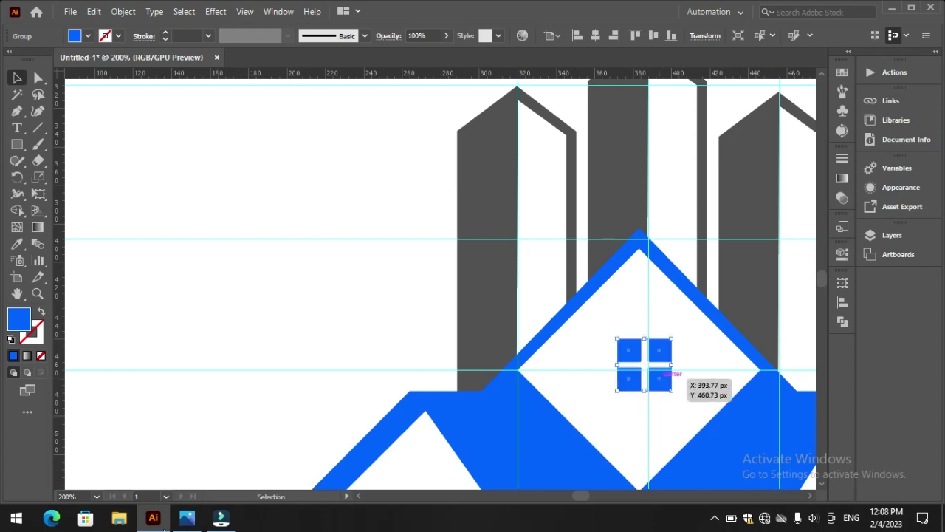
left_click(298, 303)
Zoom to 150% on the logo and select the white diamond
key("ctrl+0")
key("ctrl+plus")
key("ctrl+plus")
key("ctrl+plus")
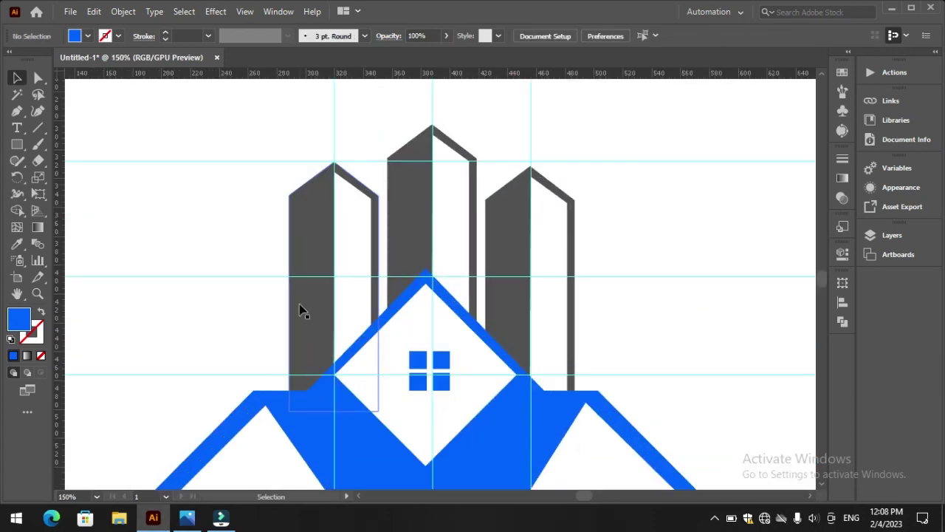
scroll(820, 483, "down", 2)
scroll(819, 484, "down", 2)
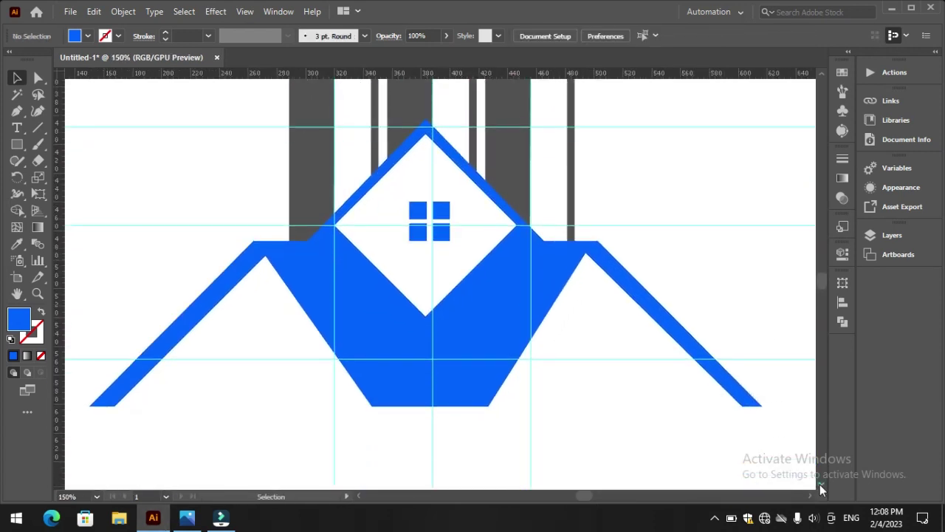
scroll(819, 484, "down", 1)
left_click(431, 286)
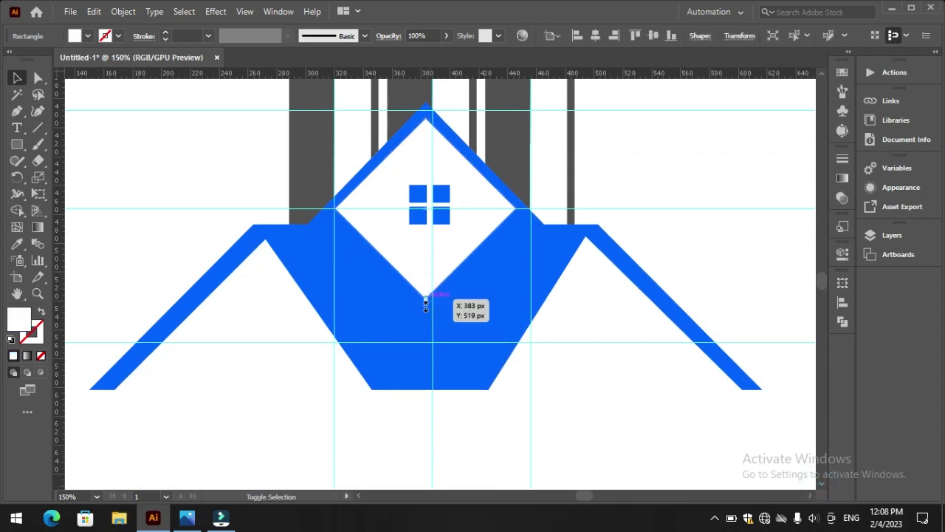
Enlarge and lower the white diamond, then horizontally centre it with the blue roof
left_click_drag(425, 301, 421, 336)
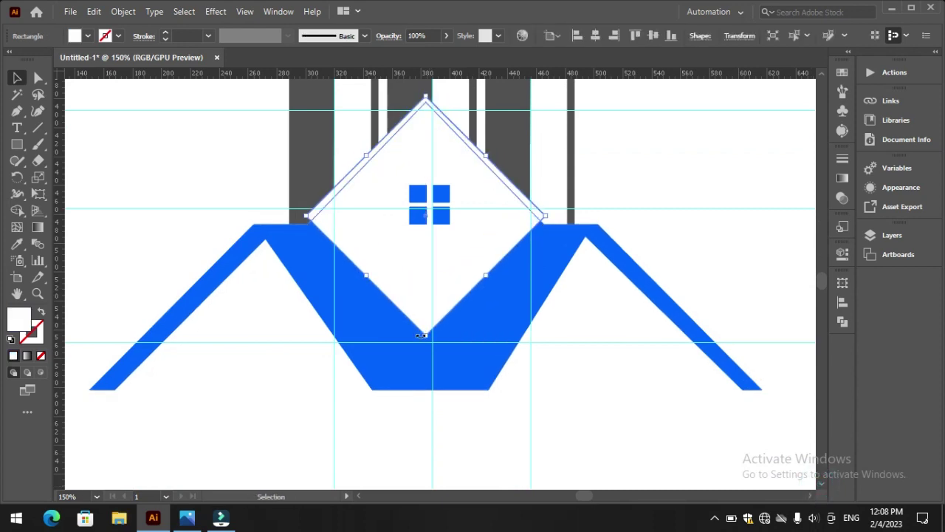
left_click_drag(421, 336, 422, 340)
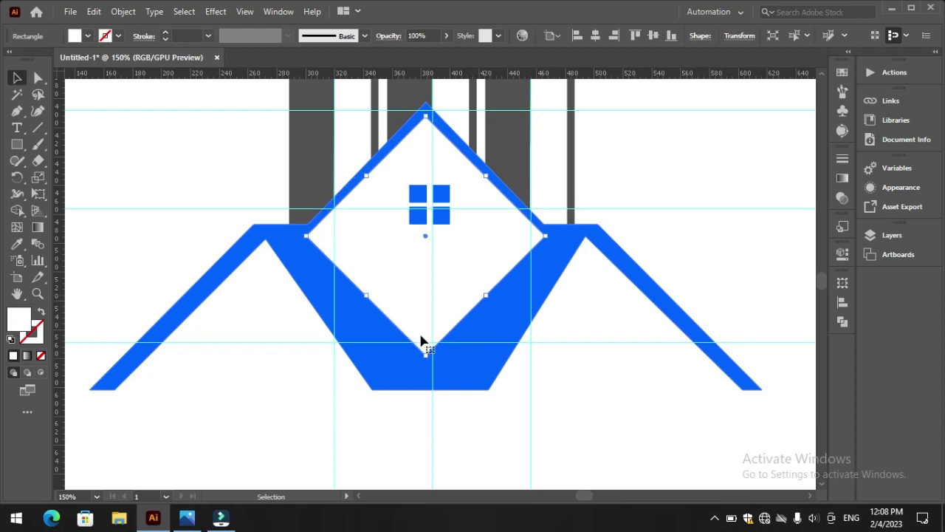
key("Down")
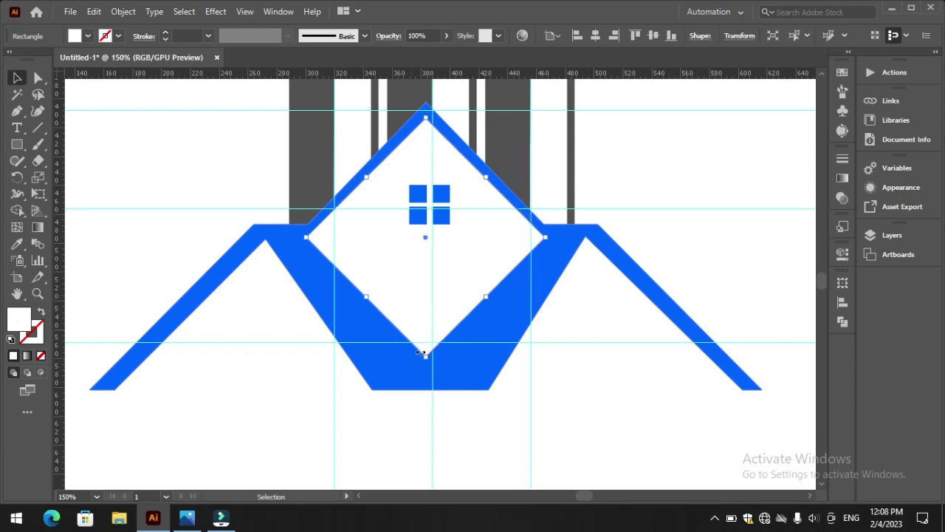
left_click(456, 372)
left_click(547, 36)
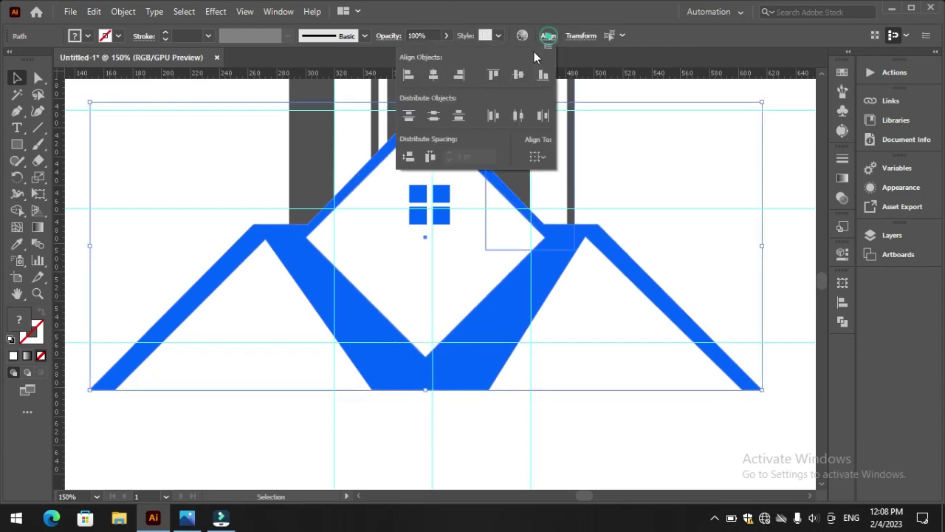
left_click(433, 75)
left_click(463, 432)
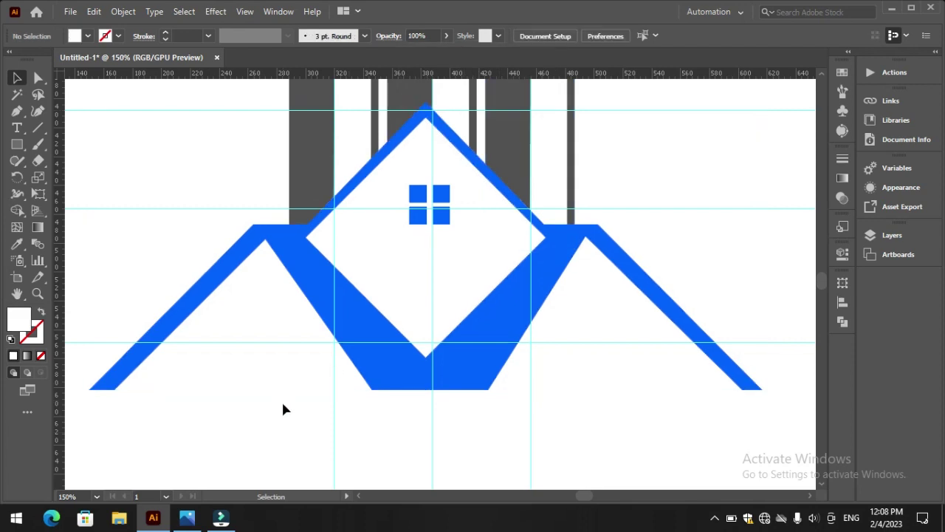
Shrink the white diamond slightly about its centre
left_click(443, 307)
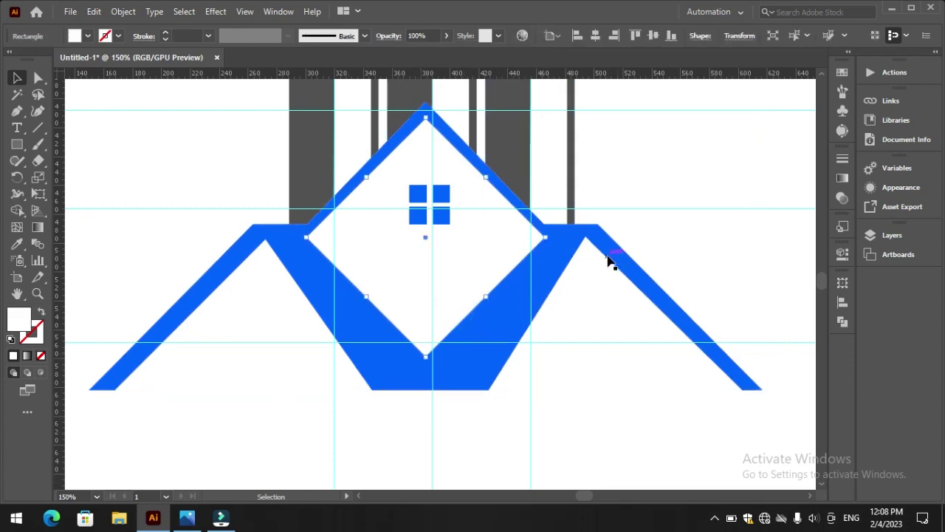
mouse_move(544, 234)
left_mouse_down()
mouse_move(522, 235)
mouse_move(534, 237)
left_mouse_up()
left_click(598, 324)
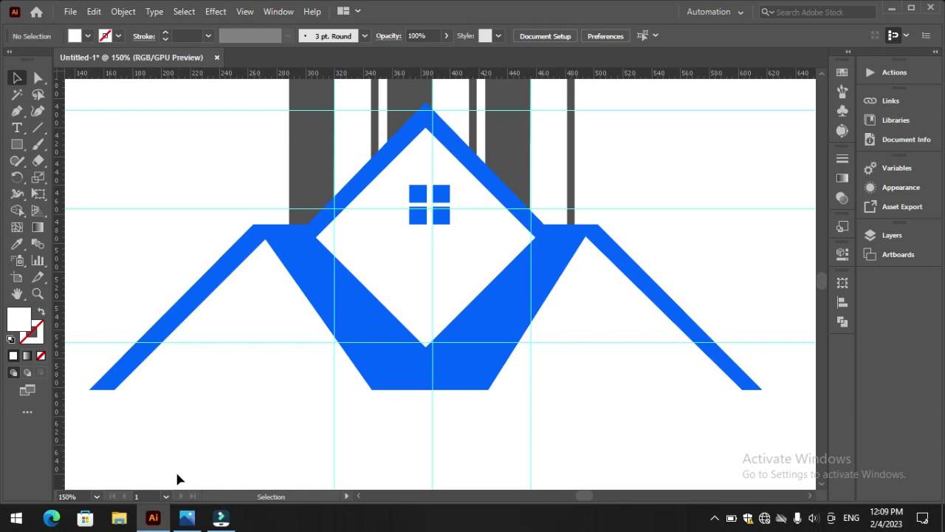
Enlarge the window group and reselect it
left_click(444, 226)
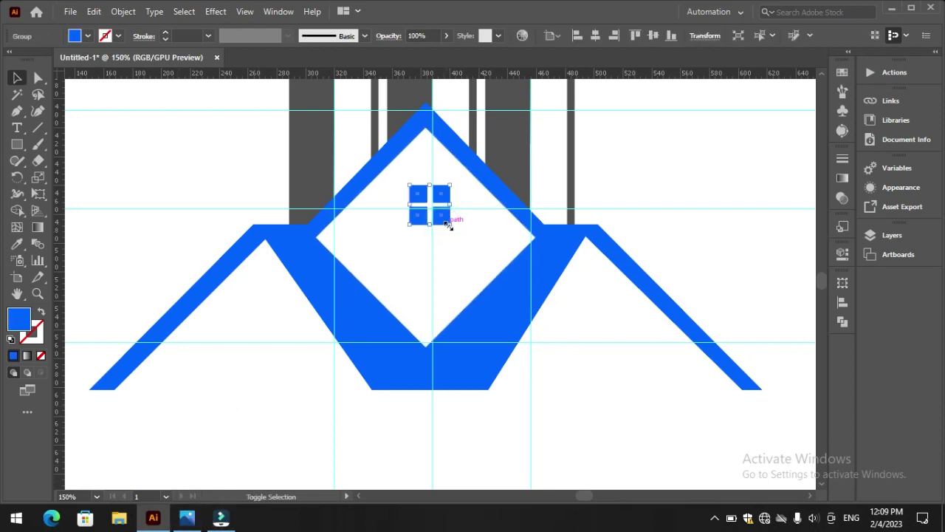
mouse_move(449, 224)
left_mouse_down()
mouse_move(468, 238)
mouse_move(440, 263)
mouse_move(271, 362)
mouse_move(619, 359)
left_mouse_up()
left_click(603, 383)
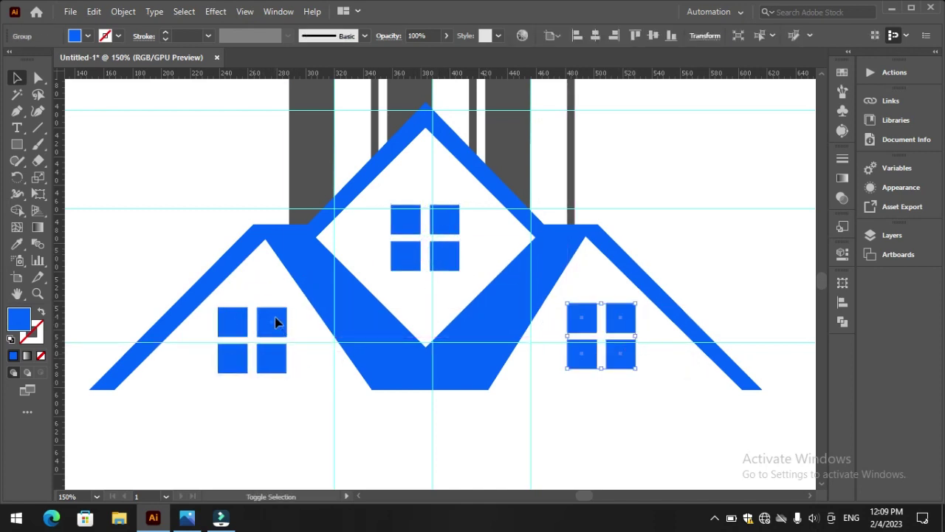
Vertically align the two side window groups so they sit at the same height
left_click(275, 317, "shift")
left_click(547, 37)
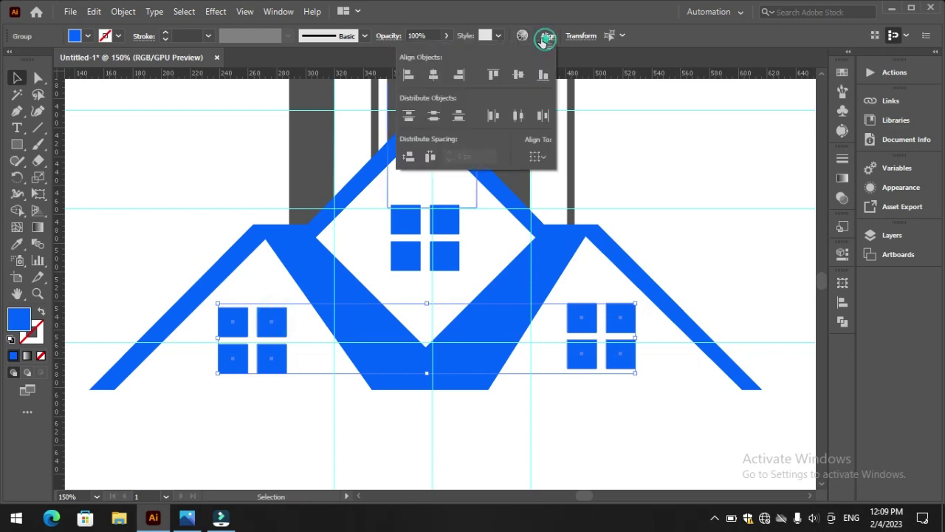
left_click(433, 76)
key("ctrl+z")
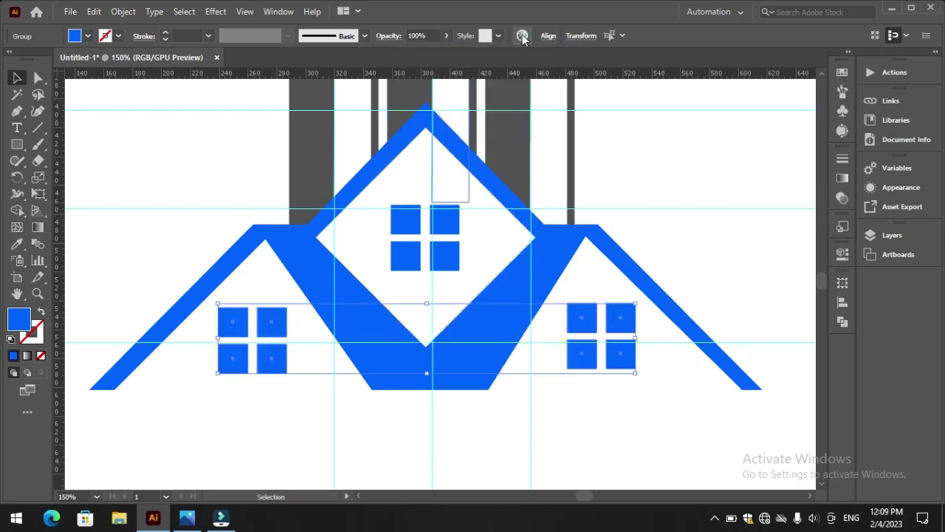
left_click(548, 37)
left_click(508, 84)
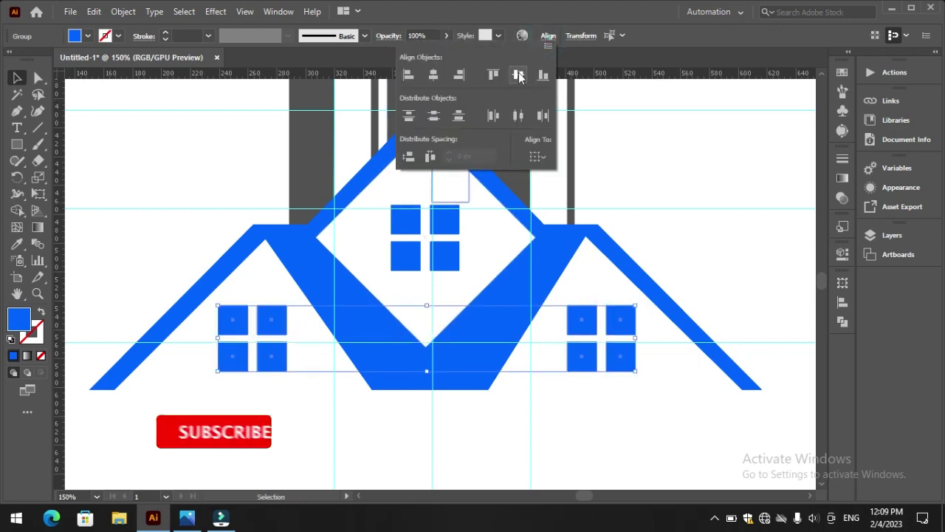
left_click(547, 447)
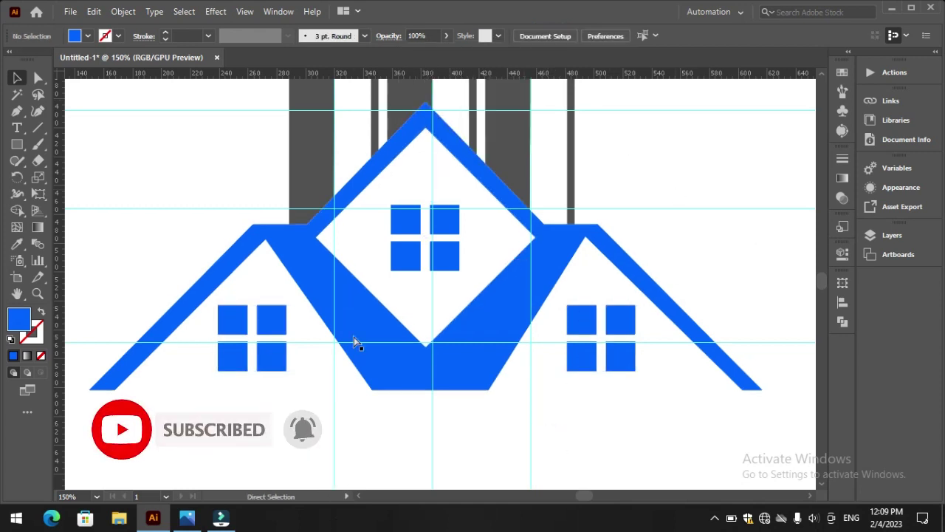
View the artwork at 100%, select the blue roof, and switch to the Gradient tool
scroll(354, 340, "down", 5)
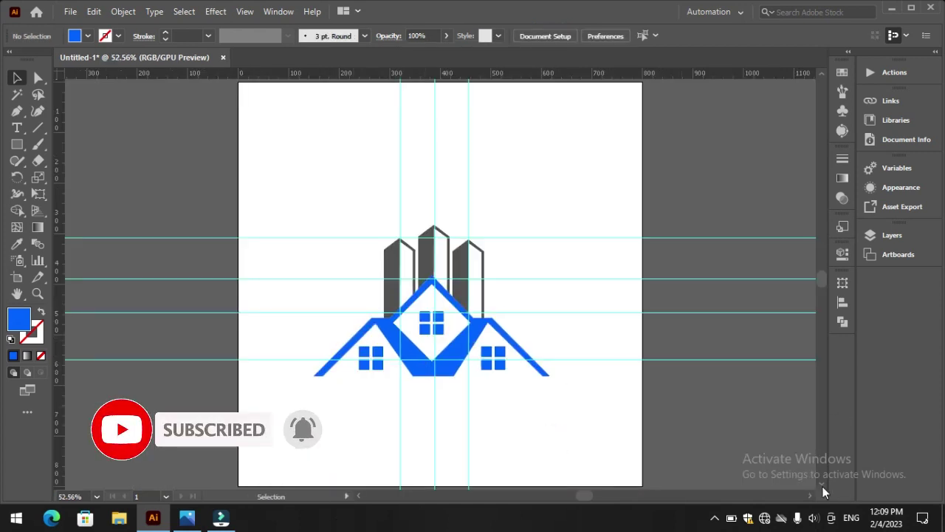
scroll(825, 493, "down", 1)
scroll(825, 493, "down", 1)
double_click(38, 293)
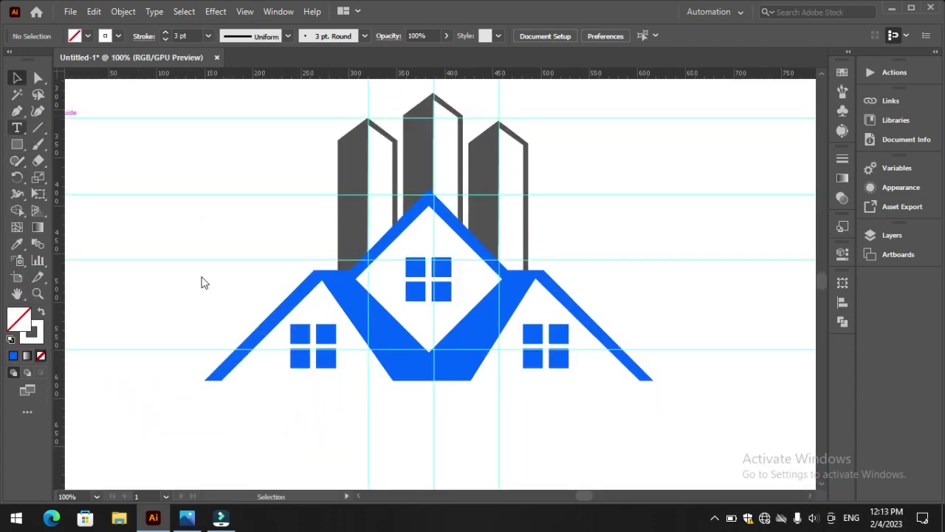
left_click(394, 347)
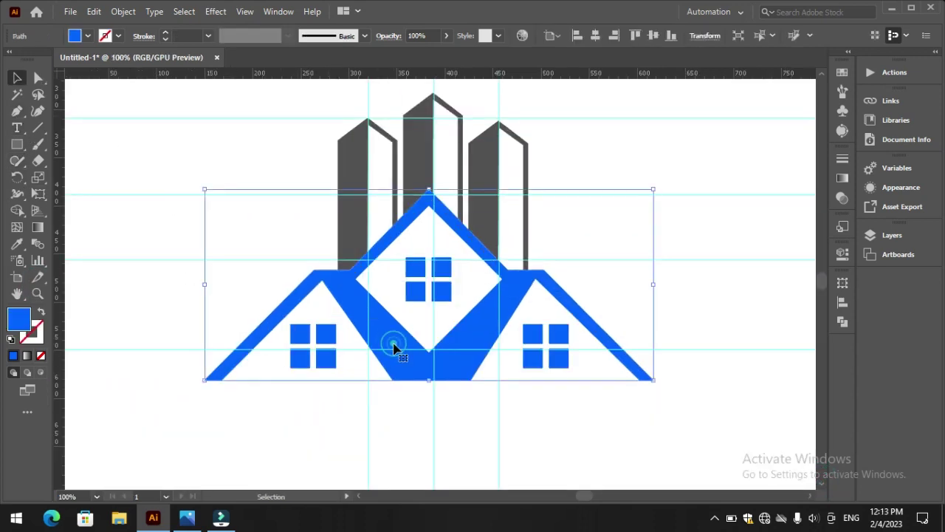
key("g")
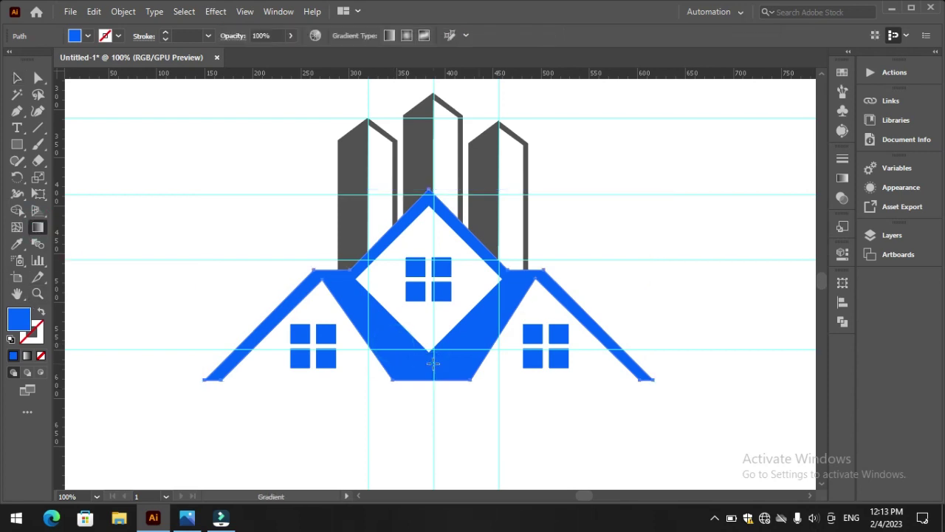
Apply a gradient to the roof and sample the window blue into both stops
left_click(841, 180)
left_click(794, 255)
double_click(800, 266)
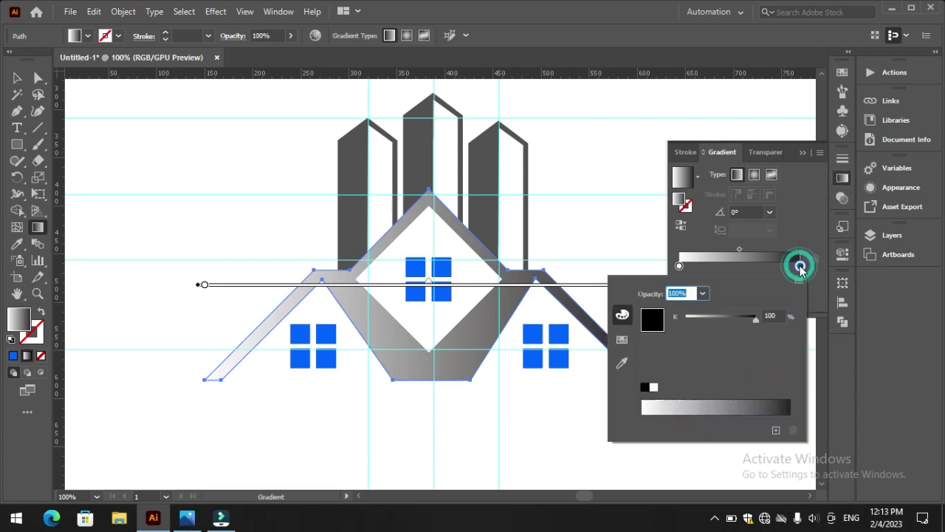
left_click(624, 357)
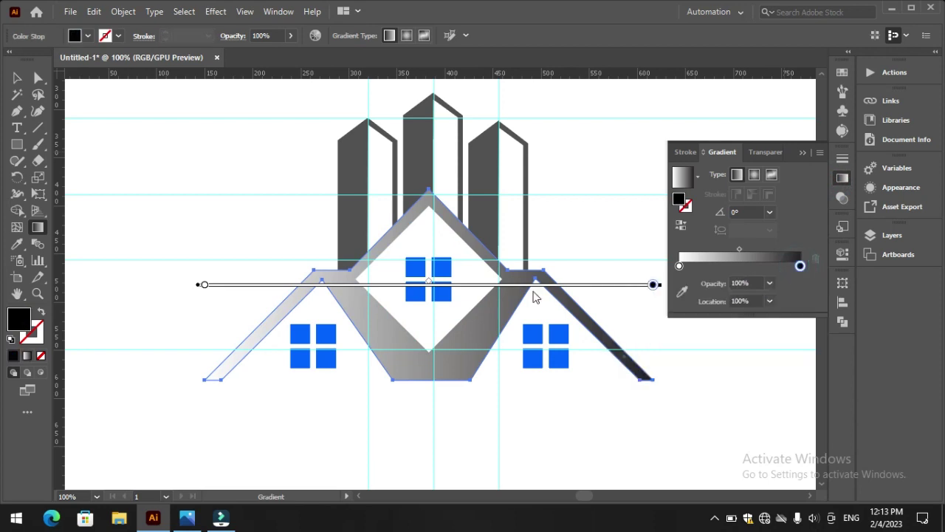
double_click(800, 266)
left_click(620, 361)
left_click(559, 358)
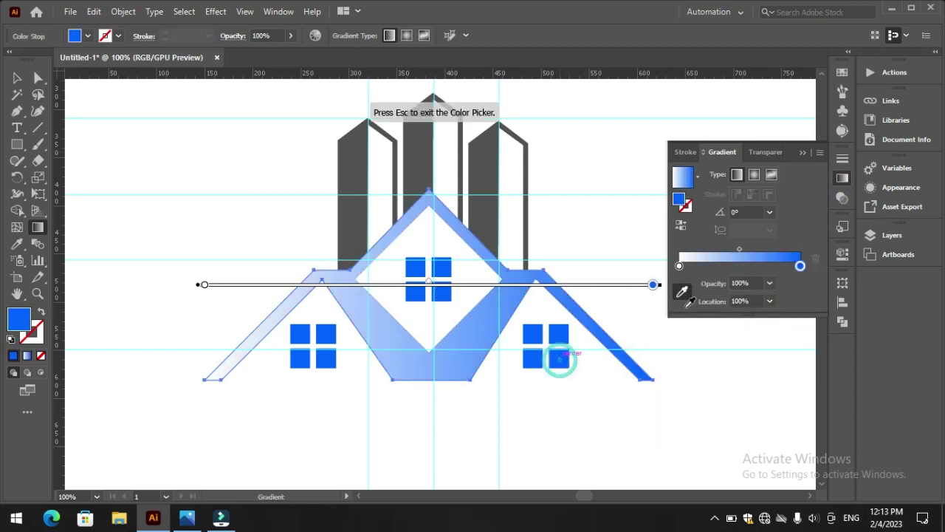
double_click(679, 266)
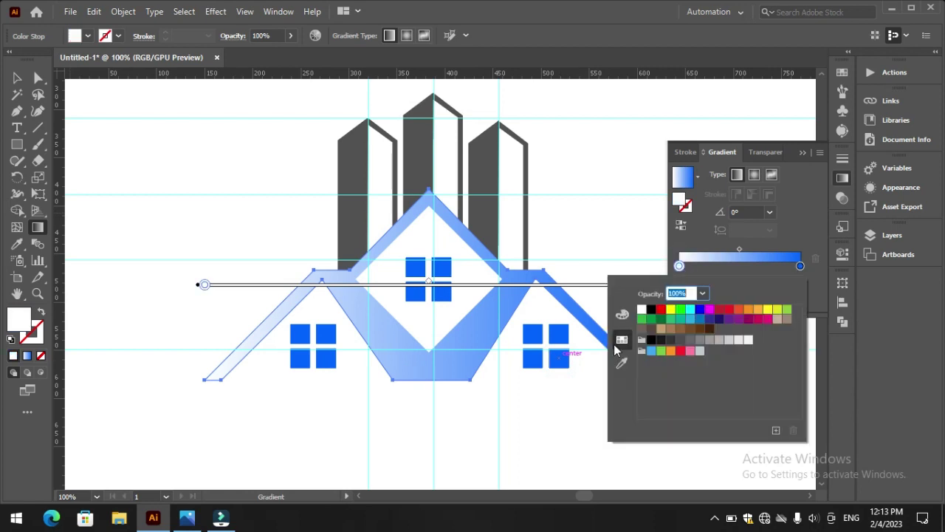
left_click(623, 359)
left_click(566, 356)
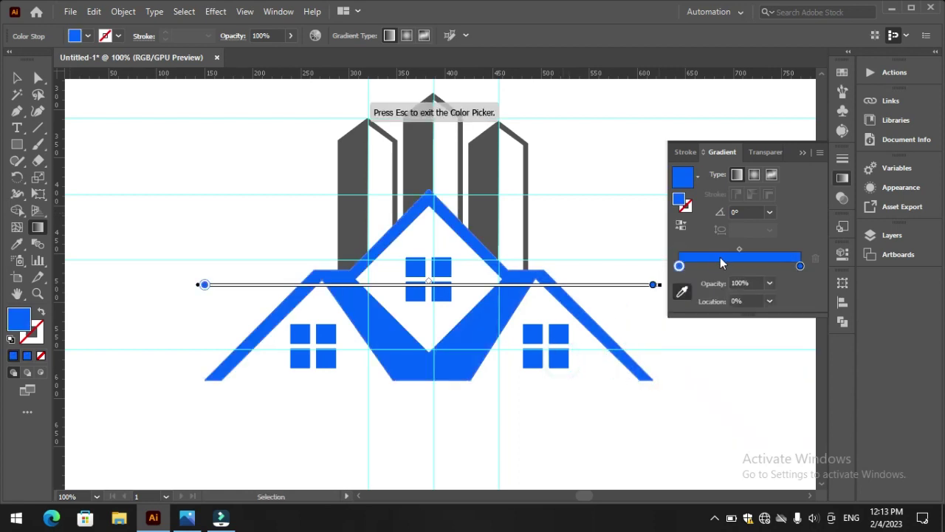
Darken the left gradient stop by lowering its HSB brightness
double_click(680, 266)
left_click(799, 280)
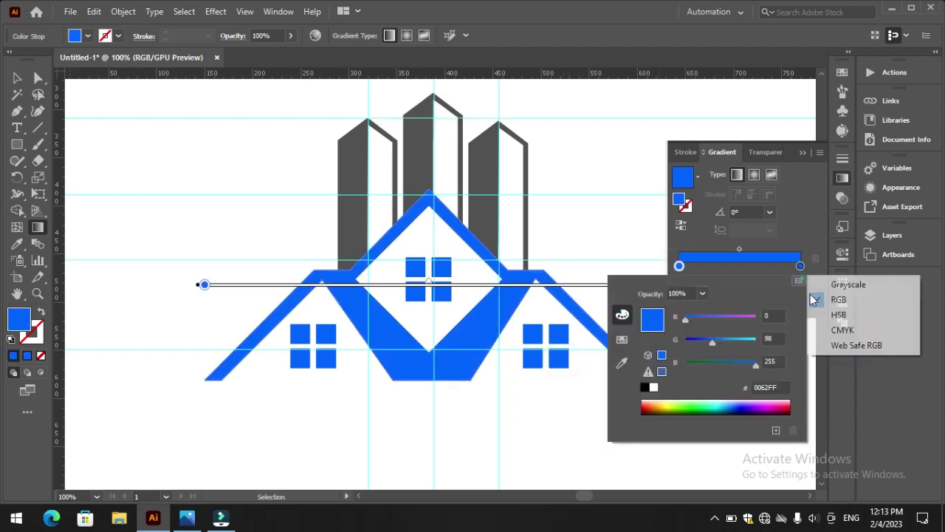
left_click(833, 310)
mouse_move(754, 362)
left_mouse_down()
mouse_move(725, 368)
mouse_move(724, 359)
left_mouse_up()
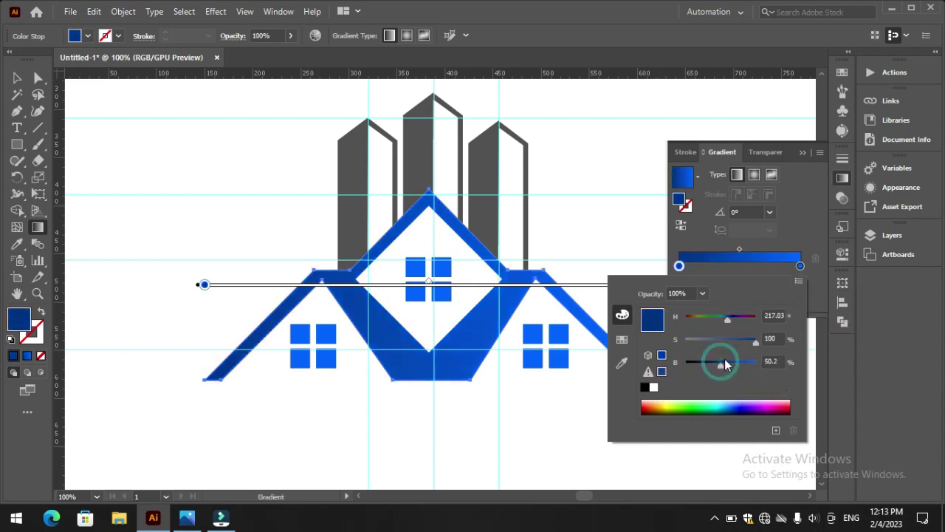
left_click(16, 77)
left_click(115, 129)
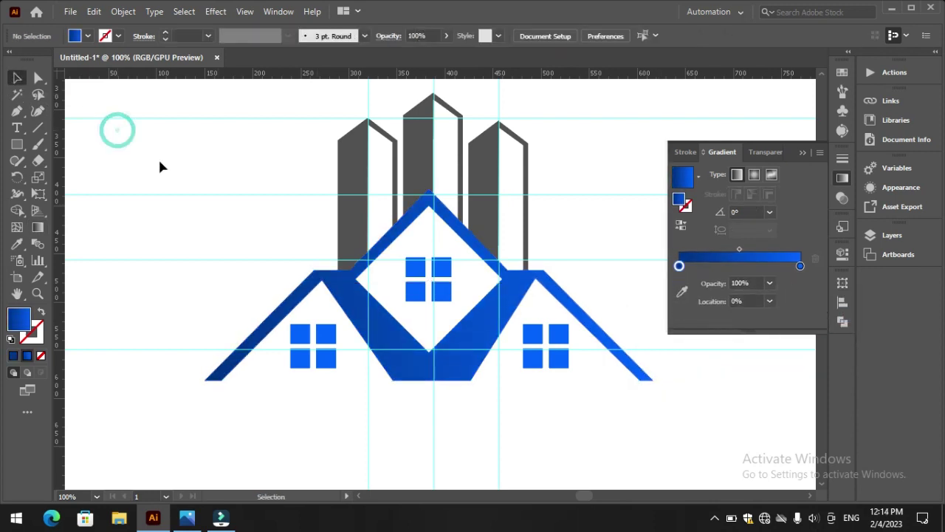
Add enlarged 'BUILDING LOGO' text centred below the roof, set in Franklin Gothic Demi
left_click(21, 128)
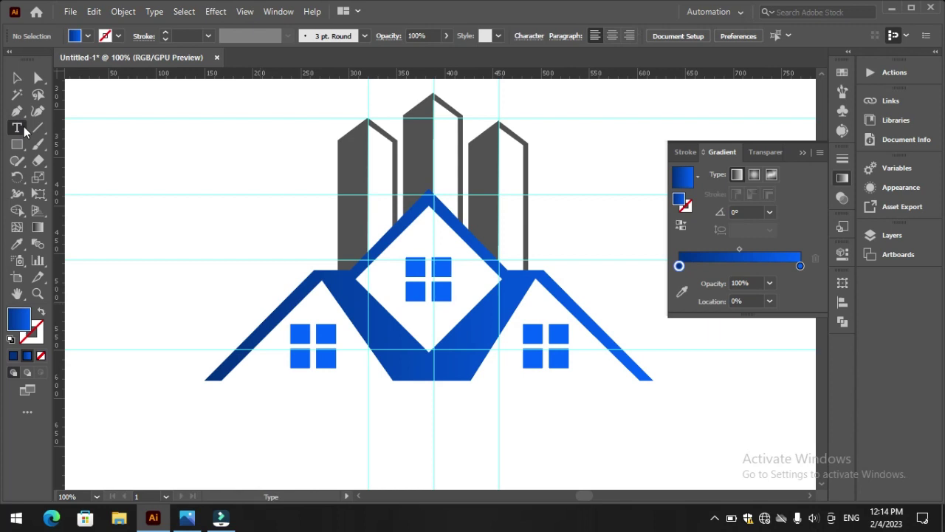
left_click(264, 428)
type("BUILDING LOGO")
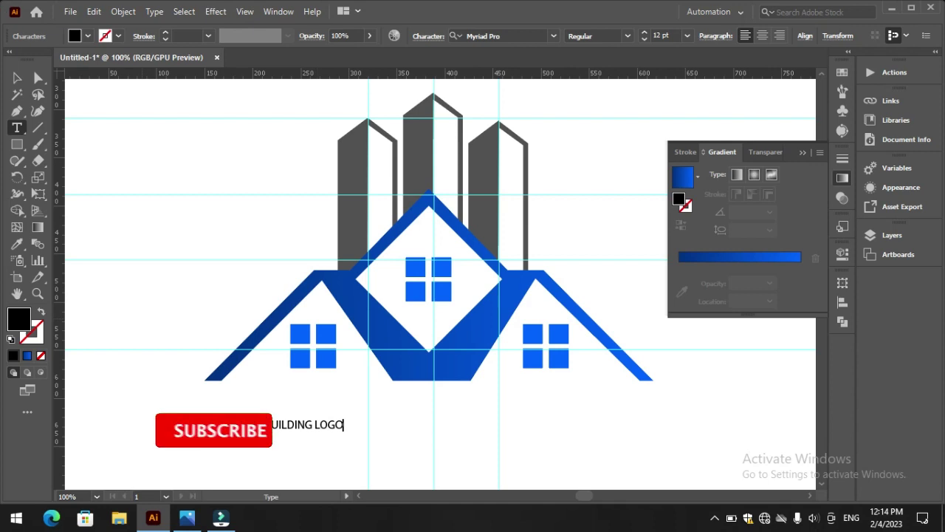
key("Escape")
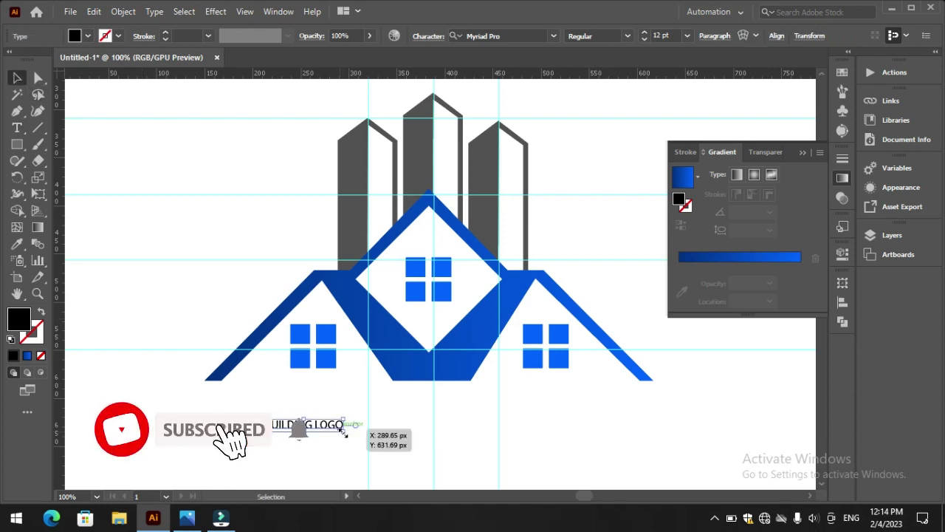
left_click_drag(345, 433, 446, 446)
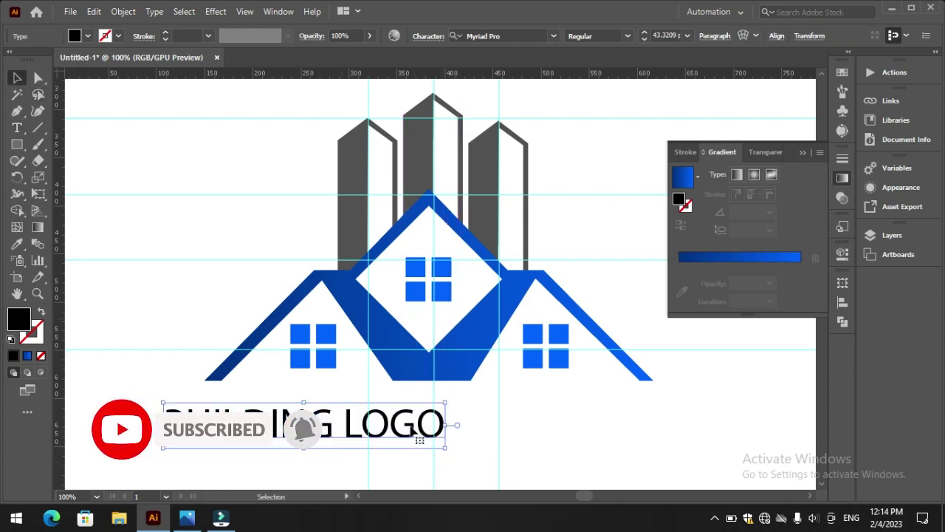
left_click_drag(506, 414, 536, 420)
left_click(553, 35)
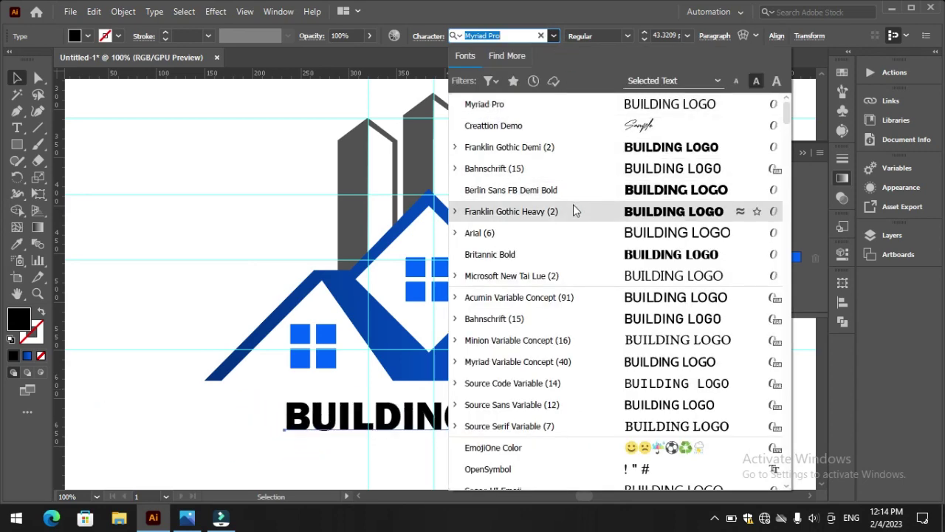
left_click(588, 145)
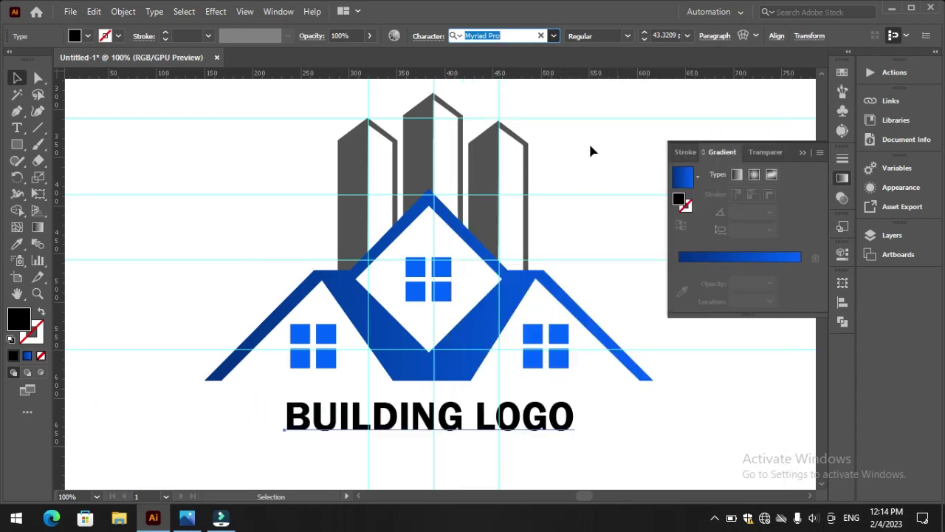
left_click(623, 406)
Delete the two horizontal guides and the three vertical guides
key("ctrl+0")
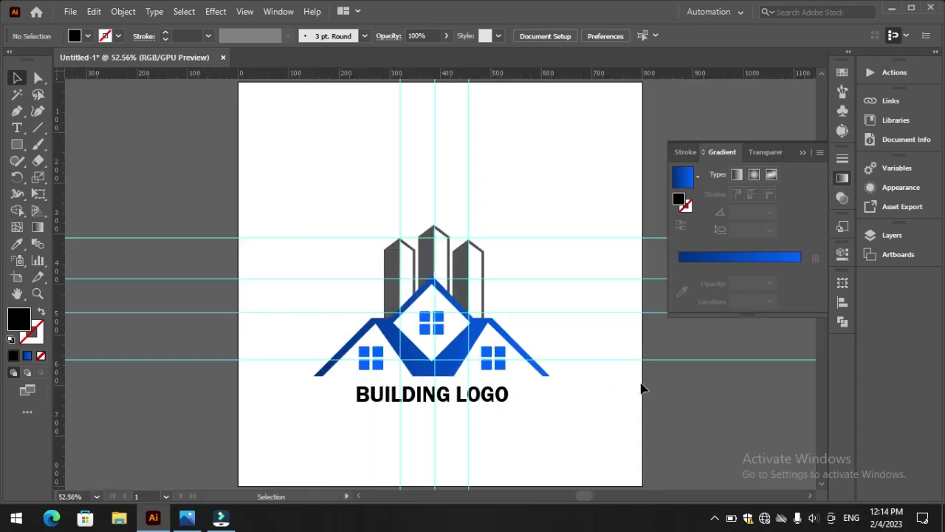
left_click(672, 360)
key("Delete")
left_click(635, 312)
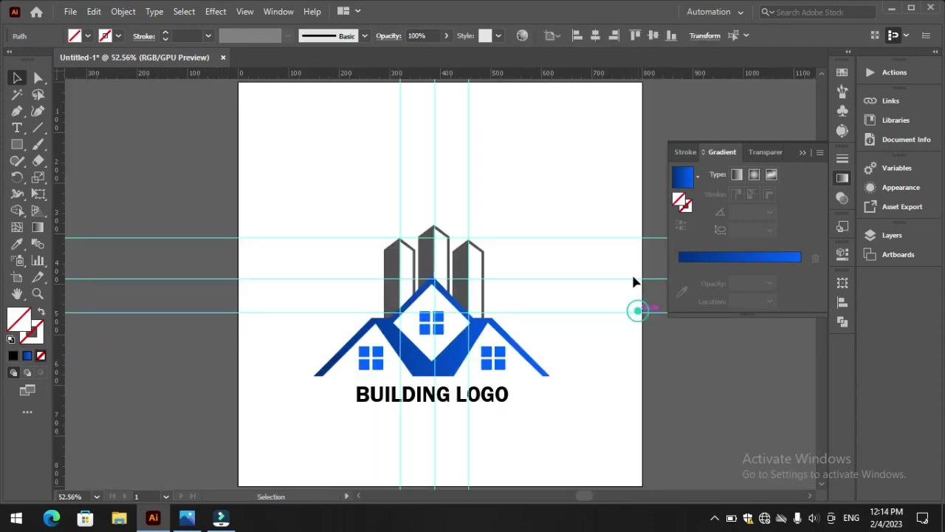
key("Delete")
key("Delete")
left_click_drag(367, 169, 590, 181)
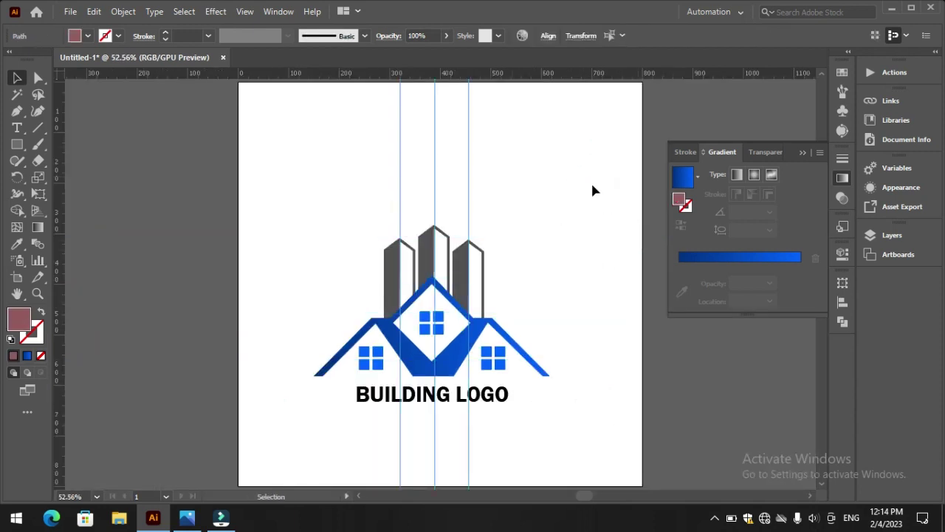
key("Delete")
Select the whole logo and move it slightly higher on the artboard
left_click_drag(284, 436, 282, 435)
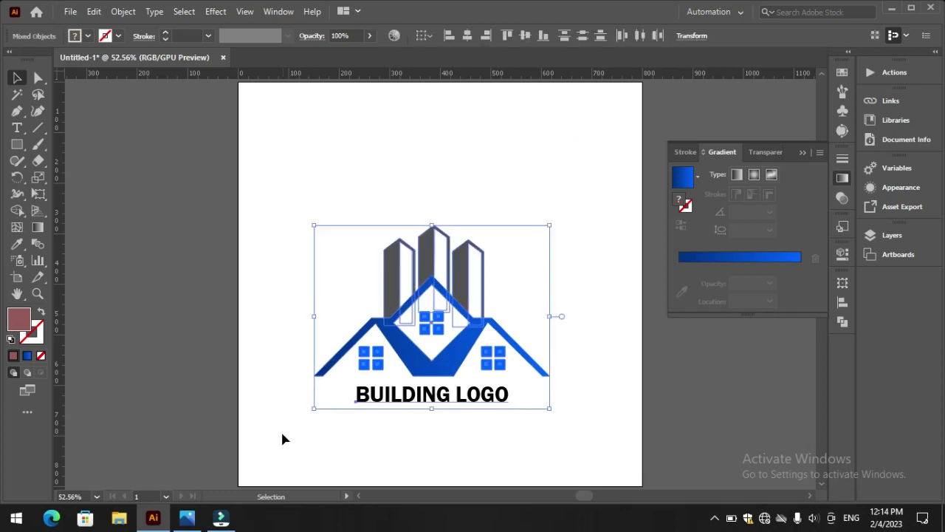
left_click(375, 238)
left_click(407, 295)
mouse_move(430, 381)
left_mouse_down()
mouse_move(455, 338)
mouse_move(443, 351)
left_mouse_up()
left_click(449, 441)
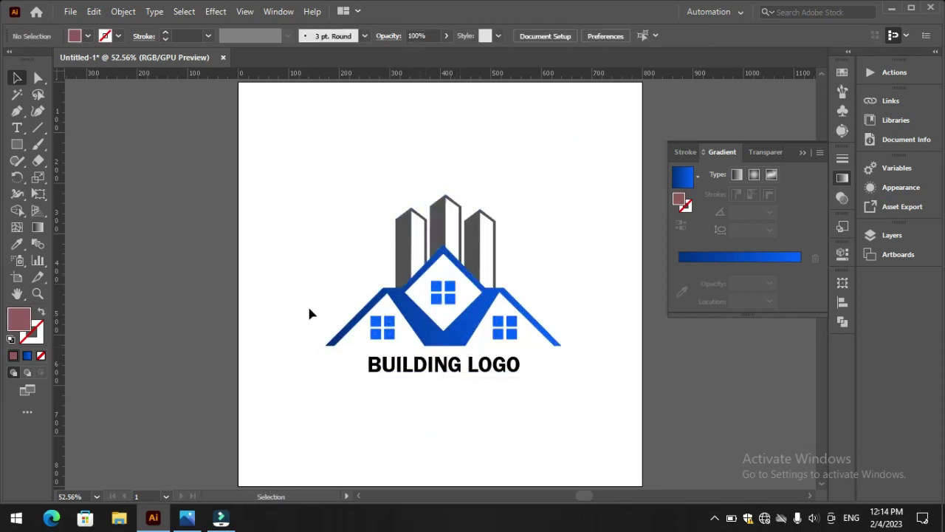